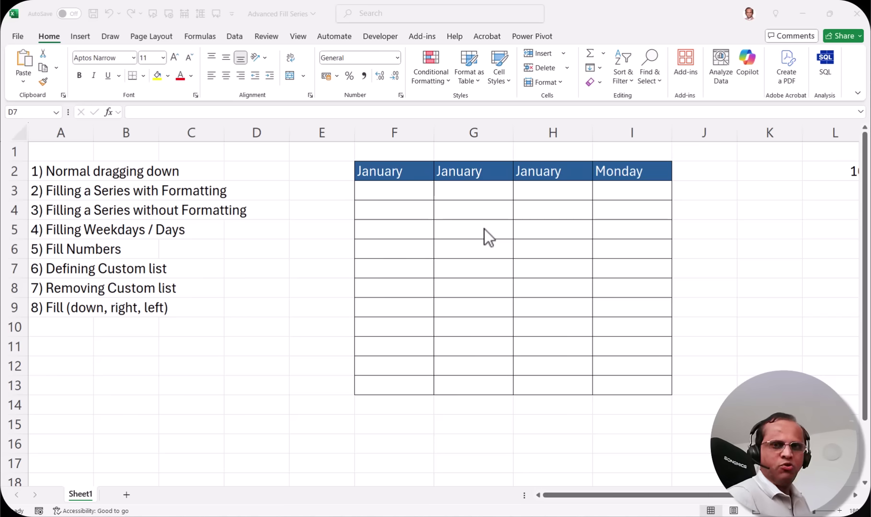
Step: Fill January from F2 down to F13 so the months reach December in blue style
{"action": "left_click", "coordinate": [410, 170]}
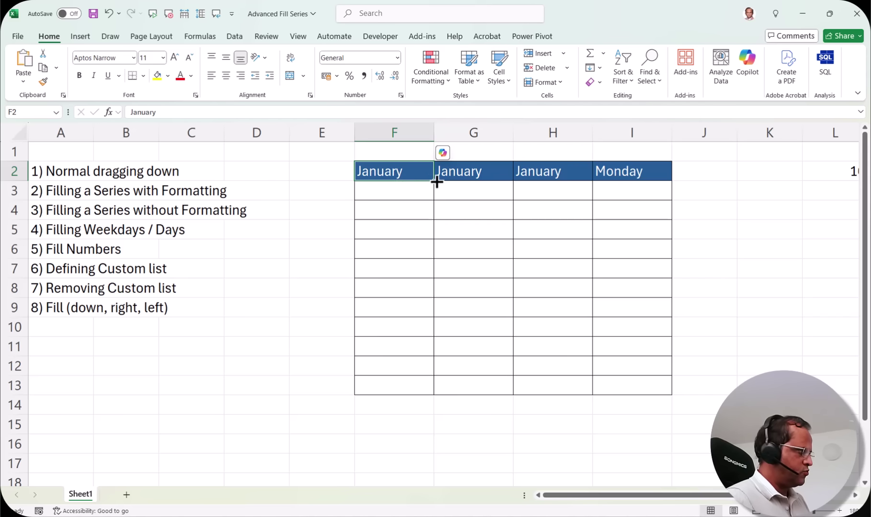
{"action": "left_click_drag", "start_coordinate": [434, 181], "coordinate": [424, 388]}
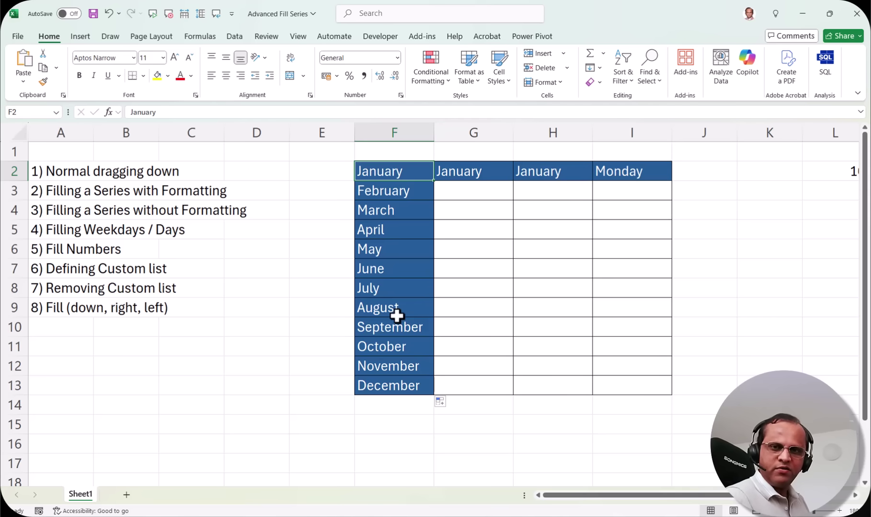
{"action": "key", "text": "Right"}
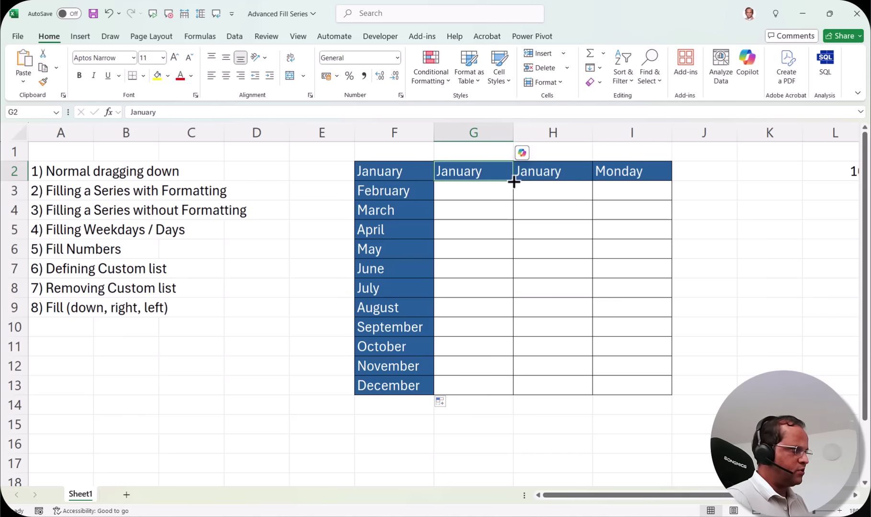
Step: Fill January from G2 down to G13 using Fill Without Formatting, leaving plain month cells
{"action": "left_click_drag", "start_coordinate": [513, 182], "coordinate": [504, 393]}
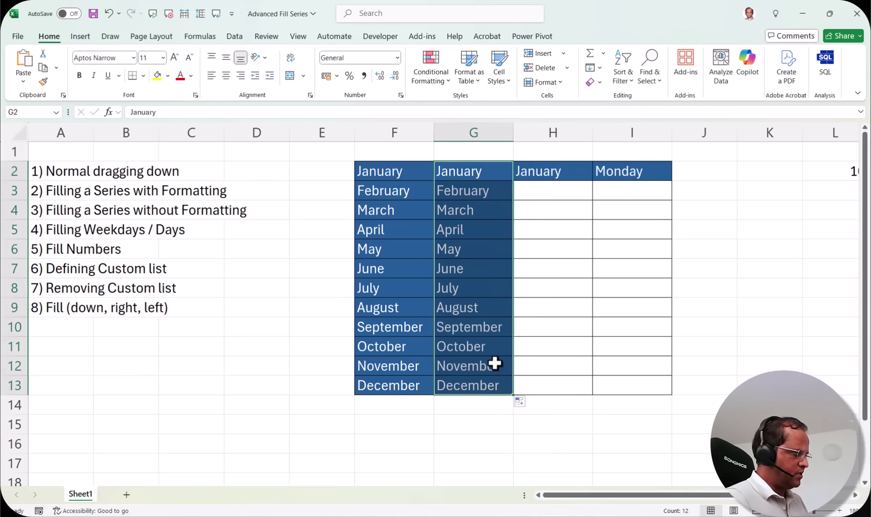
{"action": "left_click", "coordinate": [529, 404]}
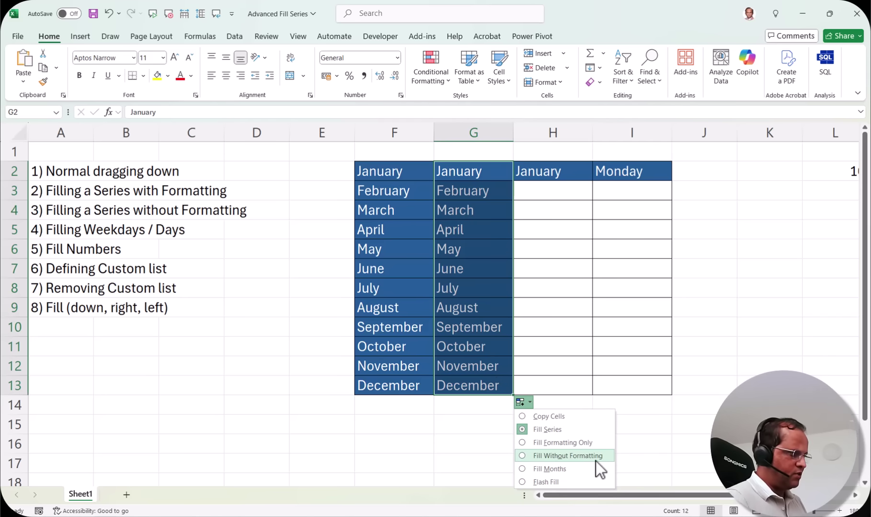
{"action": "left_click", "coordinate": [522, 457]}
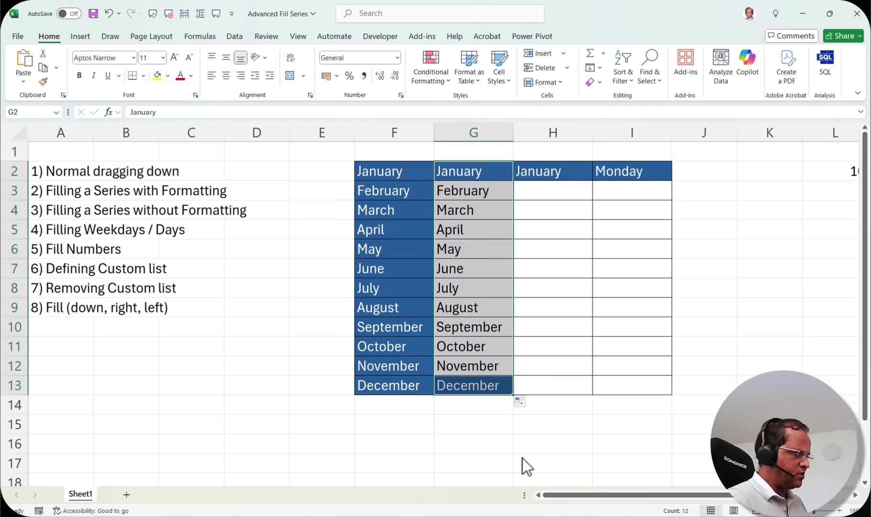
{"action": "left_click", "coordinate": [489, 218]}
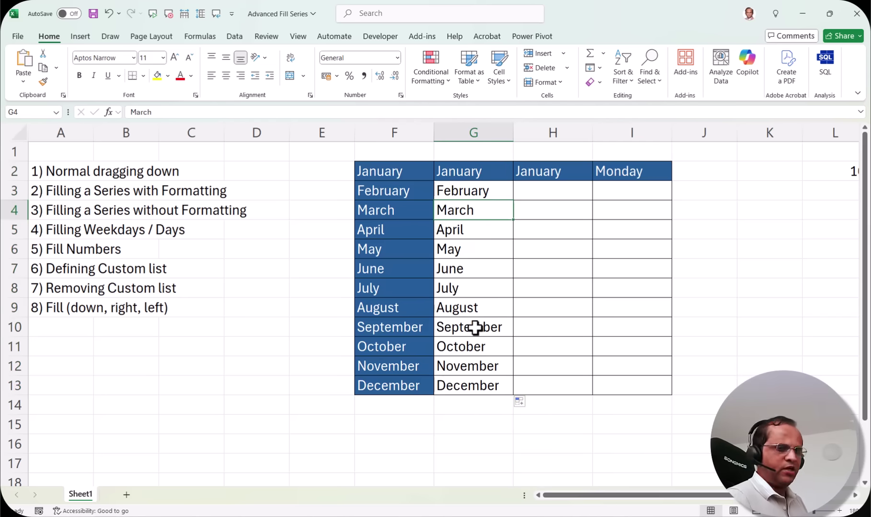
{"action": "left_click", "coordinate": [487, 177]}
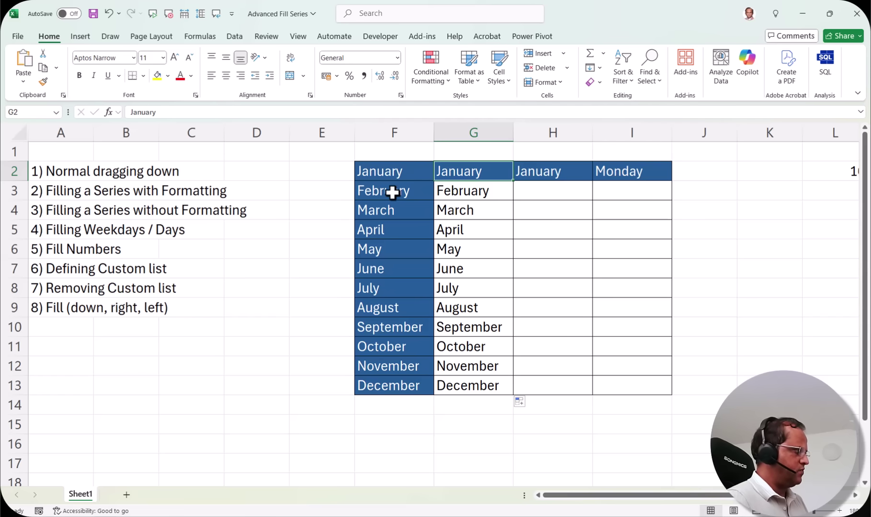
{"action": "key", "text": "Right"}
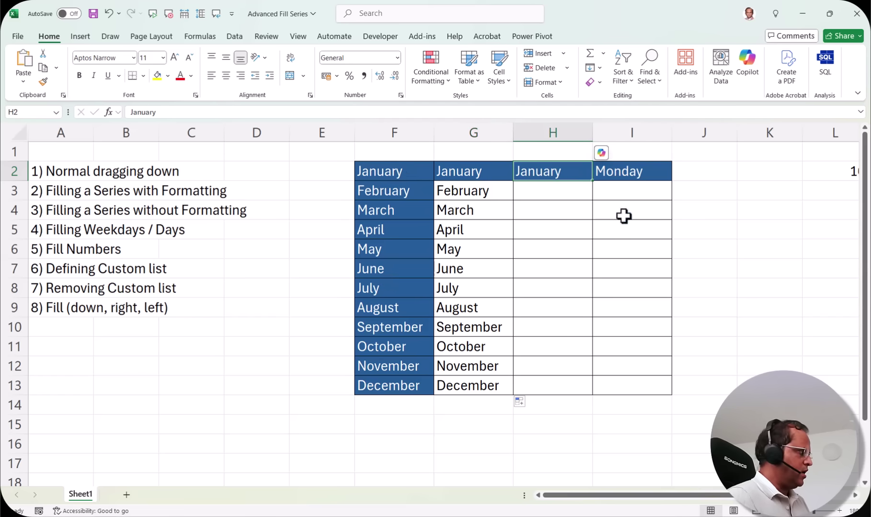
Step: Fill H2 down to H13 with Fill Formatting Only, copying the blue style without month names
{"action": "left_click_drag", "start_coordinate": [592, 181], "coordinate": [587, 386]}
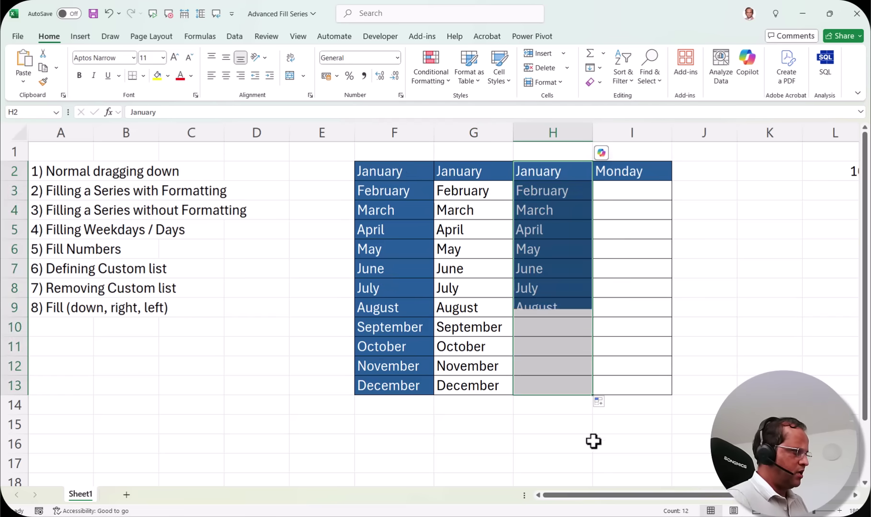
{"action": "left_click", "coordinate": [610, 404]}
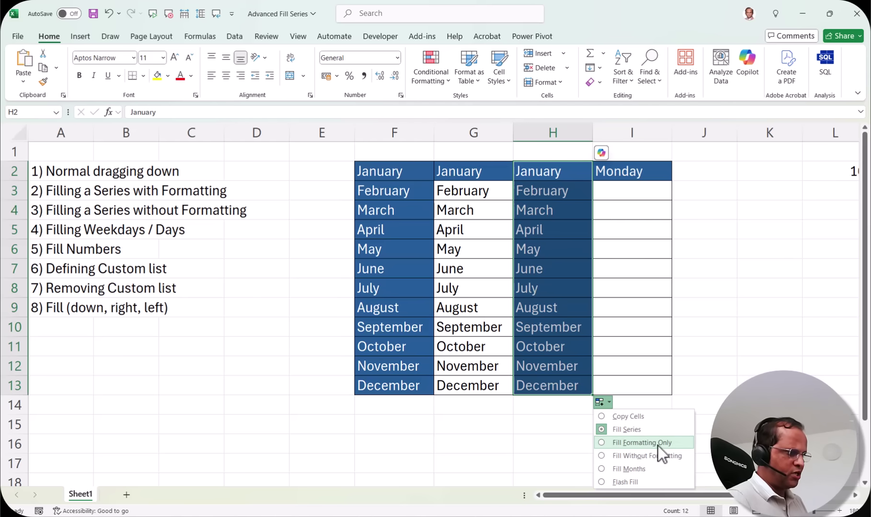
{"action": "left_click", "coordinate": [608, 443]}
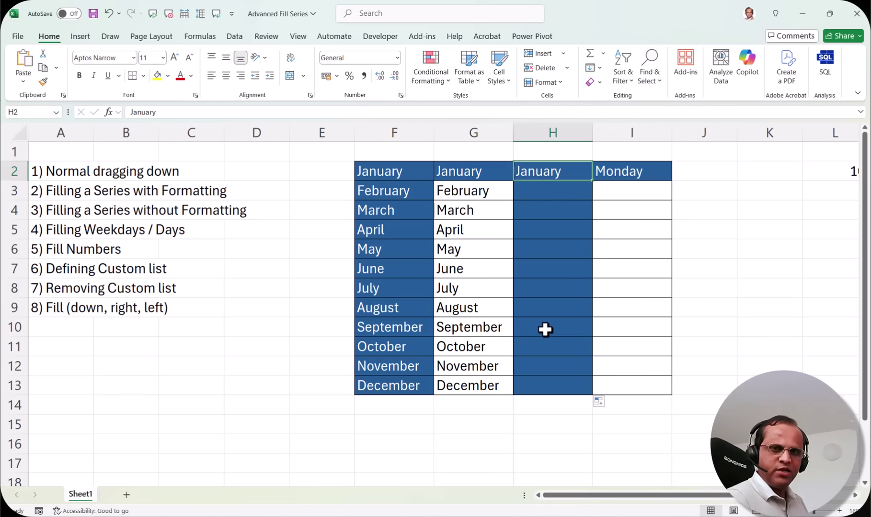
{"action": "left_click", "coordinate": [647, 171]}
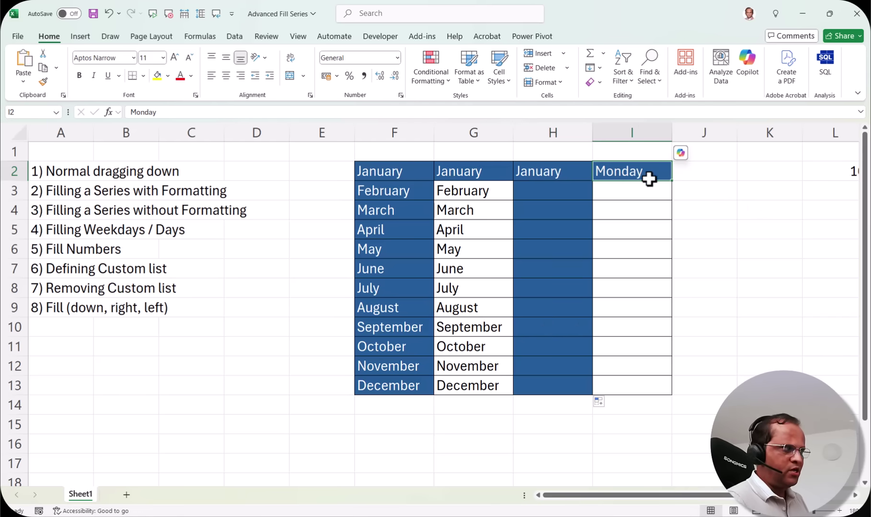
Step: Fill Monday from I2 down to I13, giving consecutive days through Friday, and check Auto Fill Options
{"action": "left_click_drag", "start_coordinate": [674, 183], "coordinate": [668, 392]}
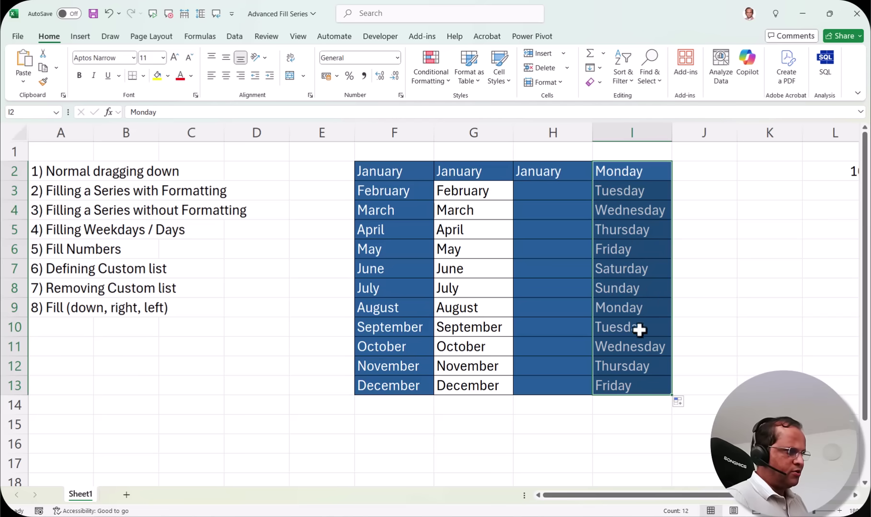
{"action": "left_click", "coordinate": [683, 403]}
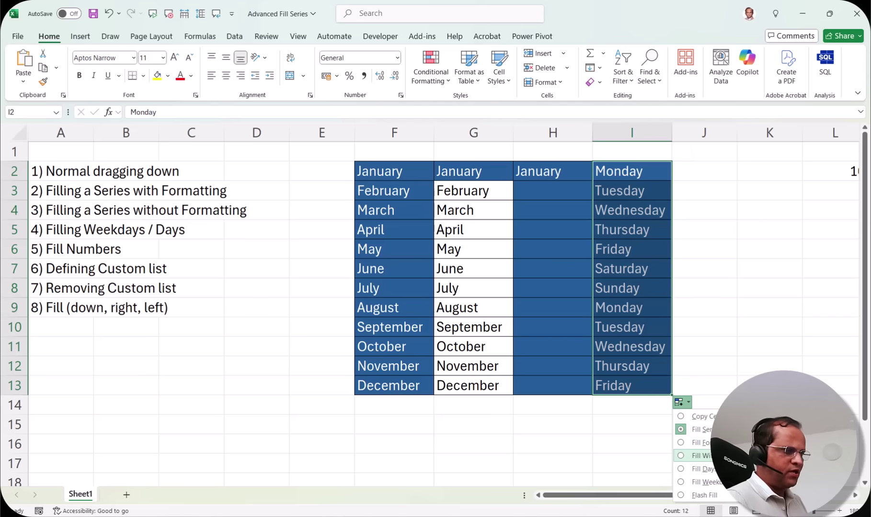
{"action": "left_click", "coordinate": [644, 211]}
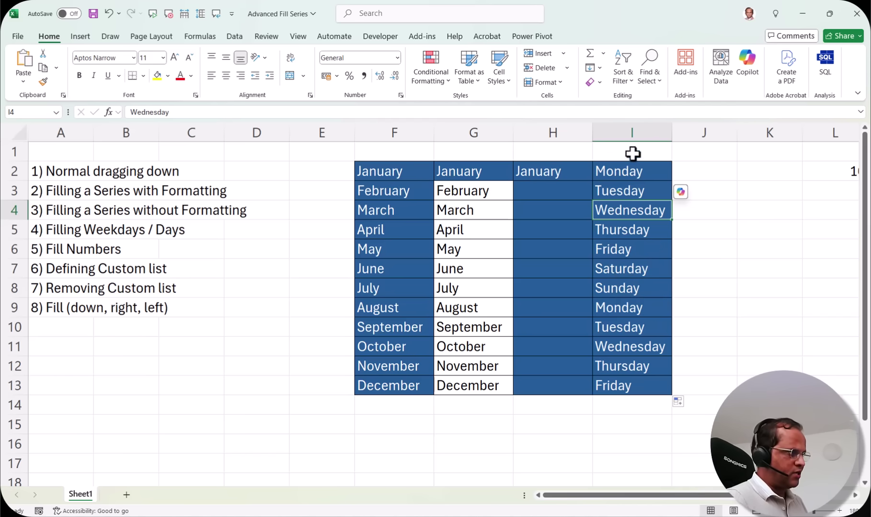
{"action": "left_click", "coordinate": [686, 403]}
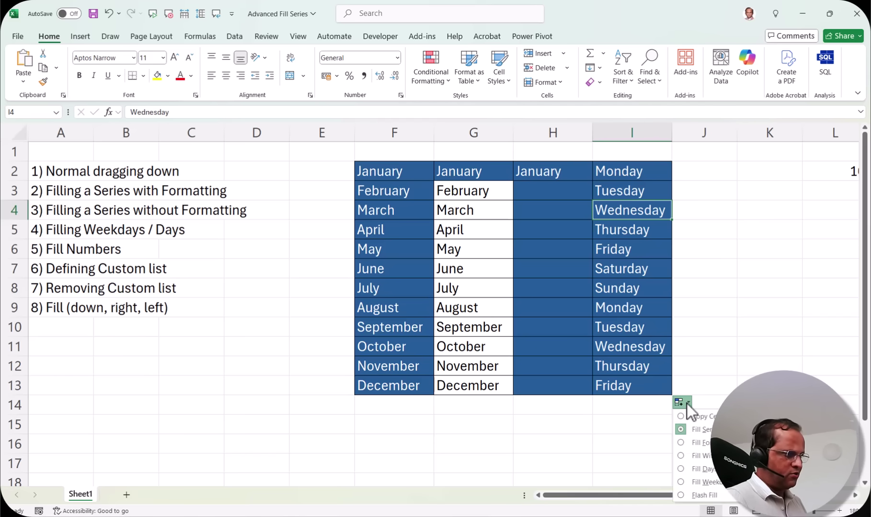
{"action": "left_click", "coordinate": [680, 482]}
{"action": "left_click", "coordinate": [635, 199]}
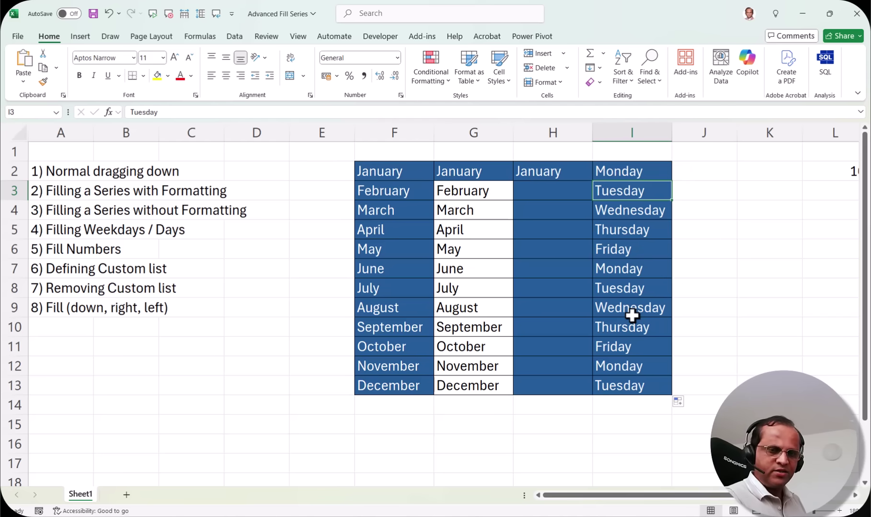
{"action": "left_click", "coordinate": [690, 404]}
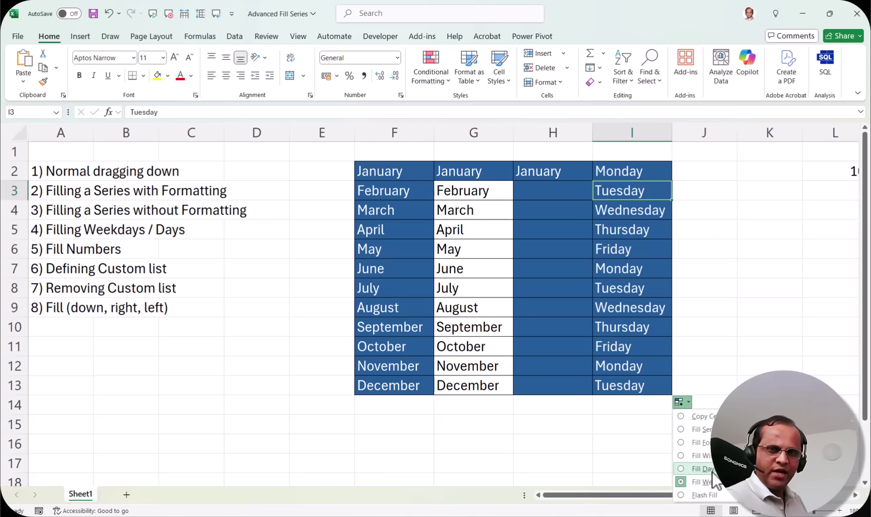
{"action": "left_click", "coordinate": [683, 470]}
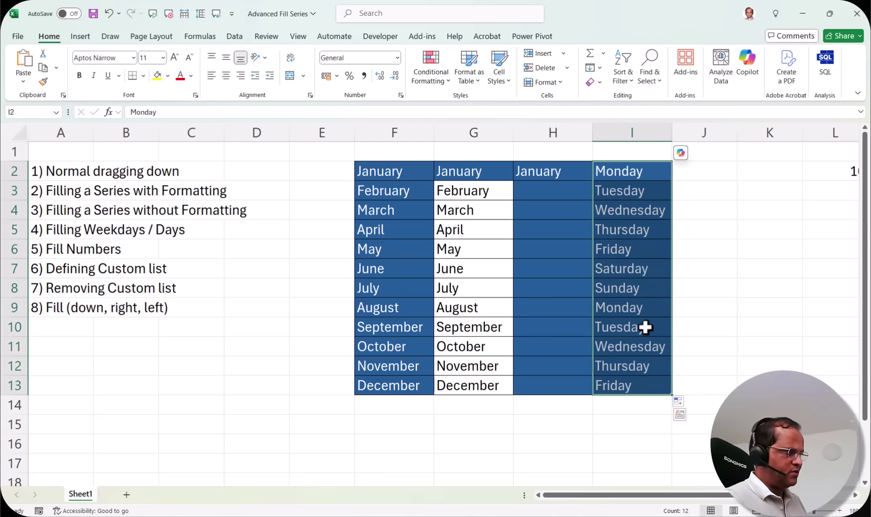
{"action": "left_click", "coordinate": [640, 272]}
{"action": "left_click", "coordinate": [639, 288]}
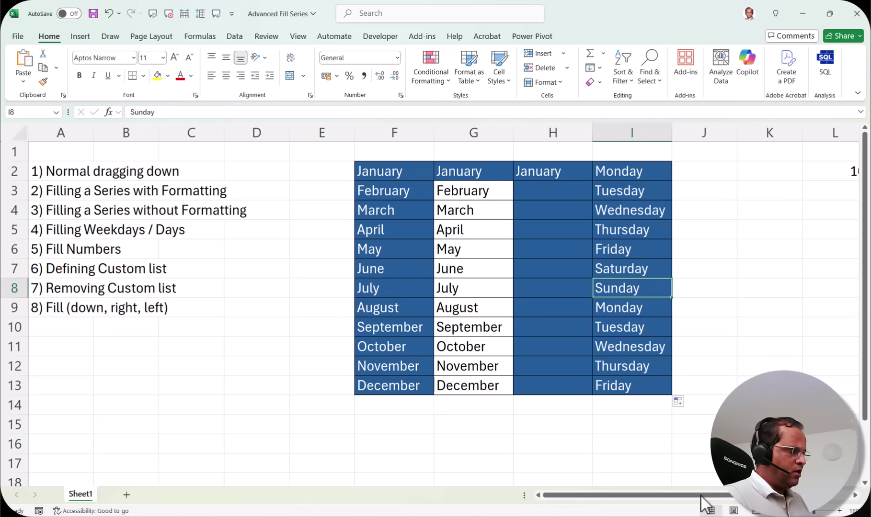
{"action": "left_click_drag", "start_coordinate": [701, 495], "coordinate": [785, 496]}
Step: Copy the 10 in L2 down column L, then clear the copied values below it
{"action": "left_click", "coordinate": [692, 329]}
{"action": "left_click", "coordinate": [535, 171]}
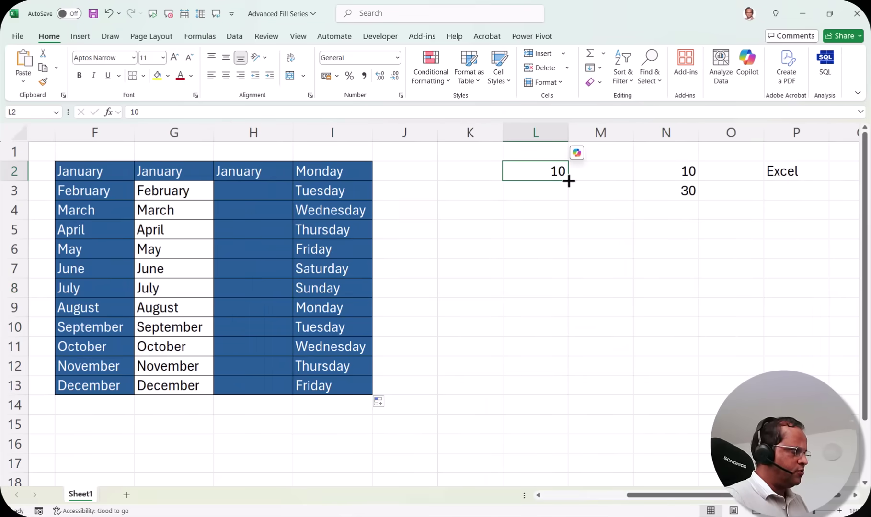
{"action": "left_click_drag", "start_coordinate": [568, 182], "coordinate": [564, 398]}
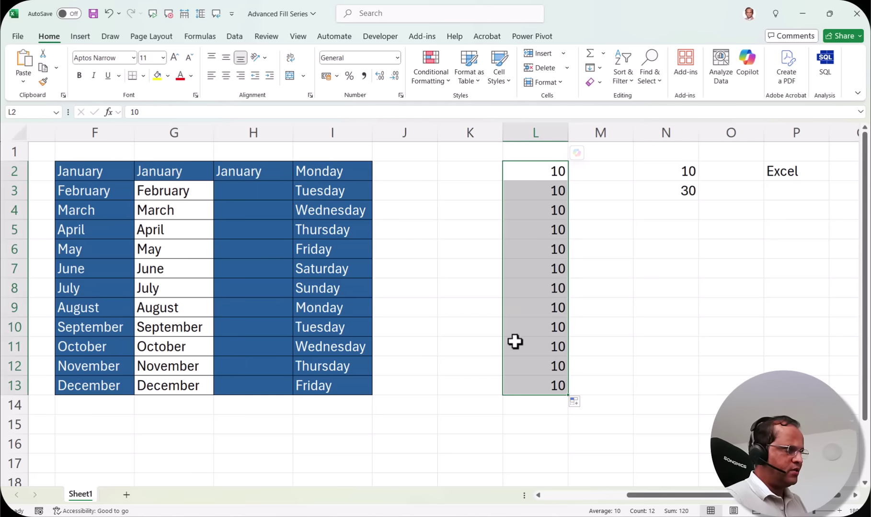
{"action": "left_click_drag", "start_coordinate": [536, 190], "coordinate": [538, 389]}
{"action": "key", "text": "Delete"}
{"action": "left_click", "coordinate": [559, 168]}
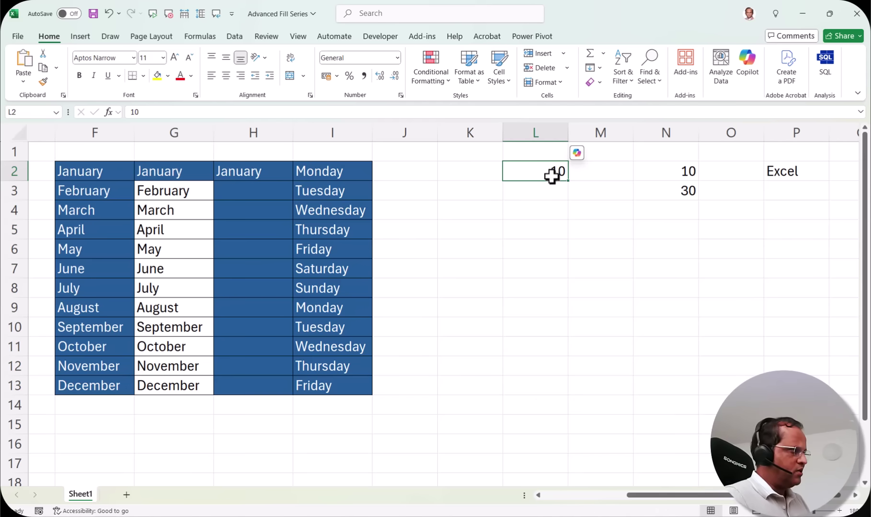
Step: Enter 20 in L3 and extend the 10, 20 series down to 110 in L12
{"action": "left_click", "coordinate": [552, 193]}
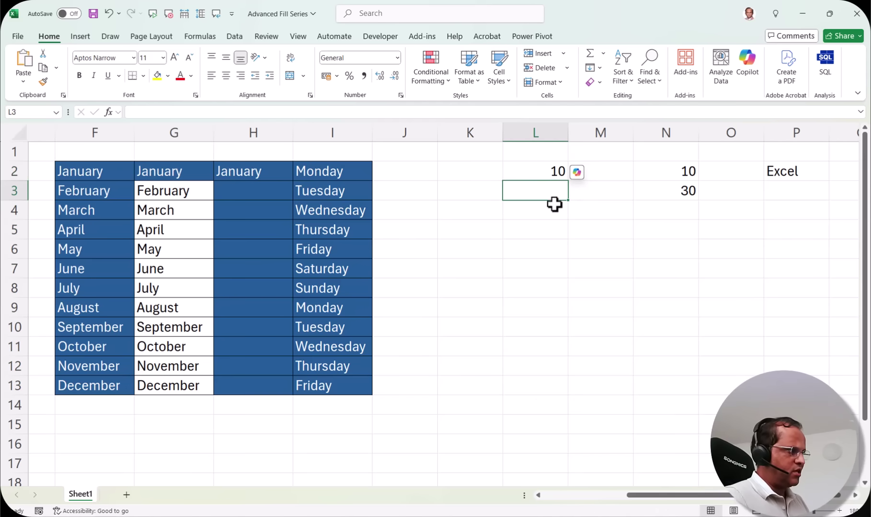
{"action": "type", "text": "20"}
{"action": "key", "text": "Tab"}
{"action": "left_click_drag", "start_coordinate": [558, 171], "coordinate": [557, 181]}
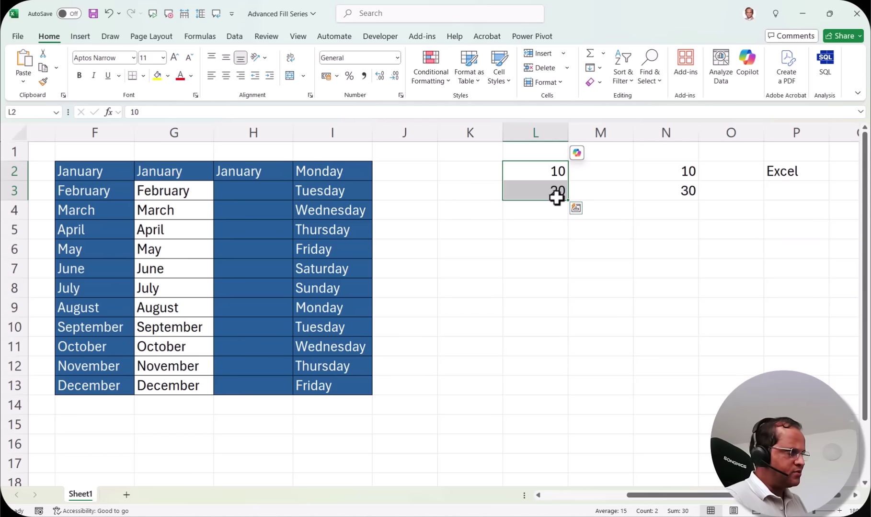
{"action": "left_click_drag", "start_coordinate": [560, 171], "coordinate": [558, 377]}
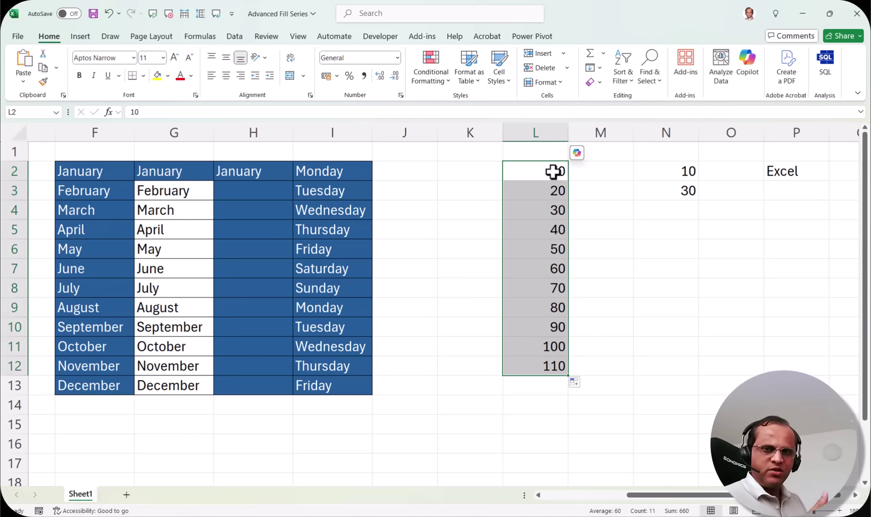
{"action": "left_click_drag", "start_coordinate": [547, 176], "coordinate": [547, 191]}
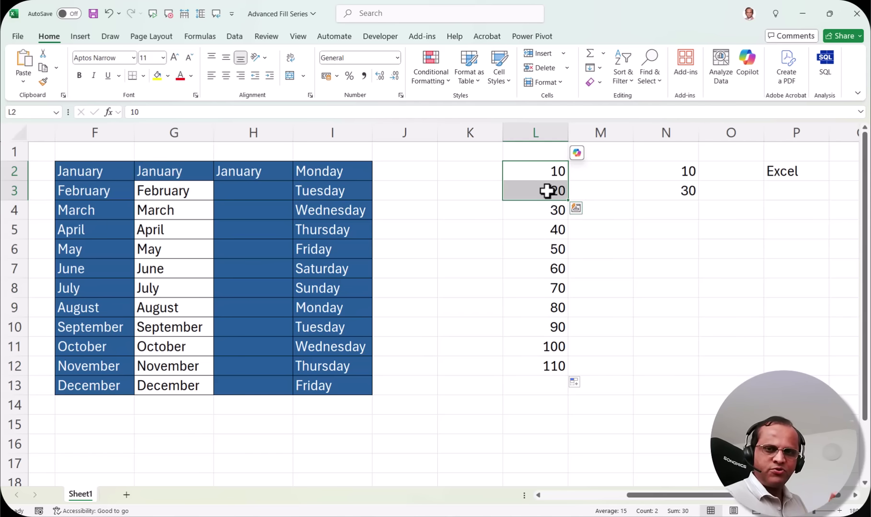
{"action": "left_click", "coordinate": [665, 249]}
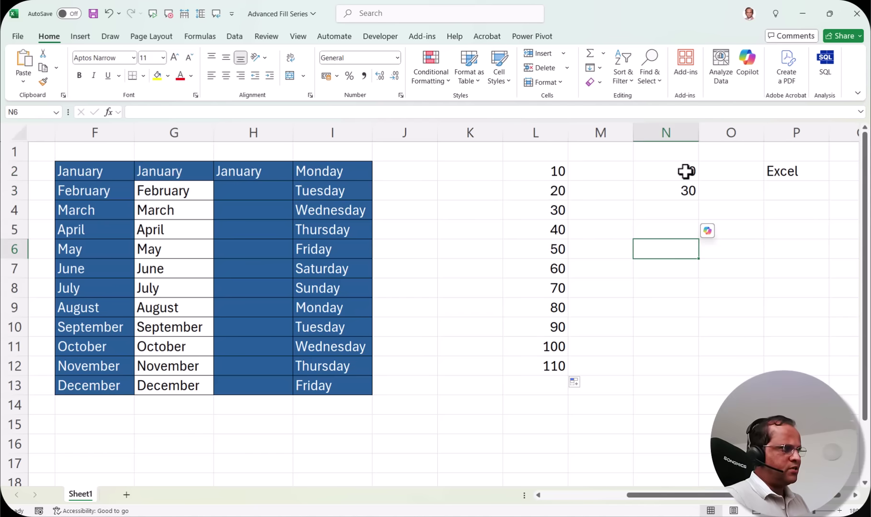
Step: Extend the 10, 30 pair in N2:N3 down to N12, ending at 210
{"action": "left_click", "coordinate": [685, 171]}
{"action": "left_click", "coordinate": [684, 193]}
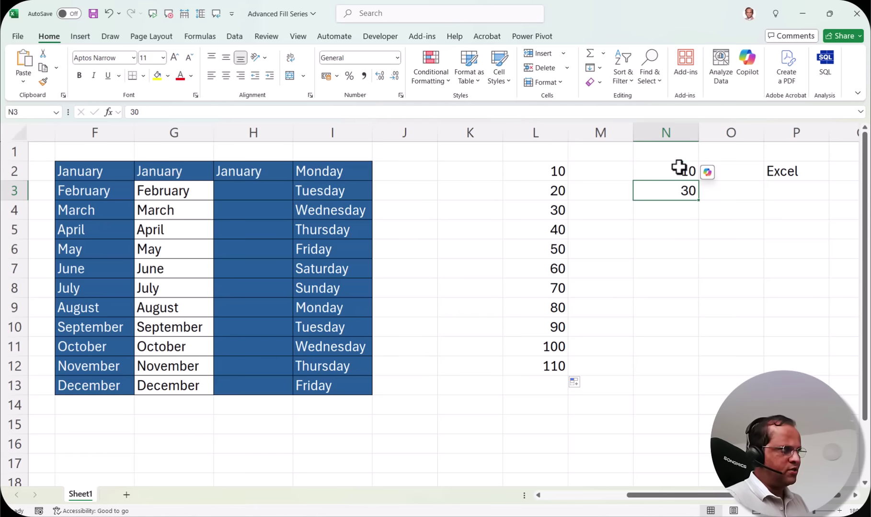
{"action": "left_click_drag", "start_coordinate": [681, 175], "coordinate": [680, 192]}
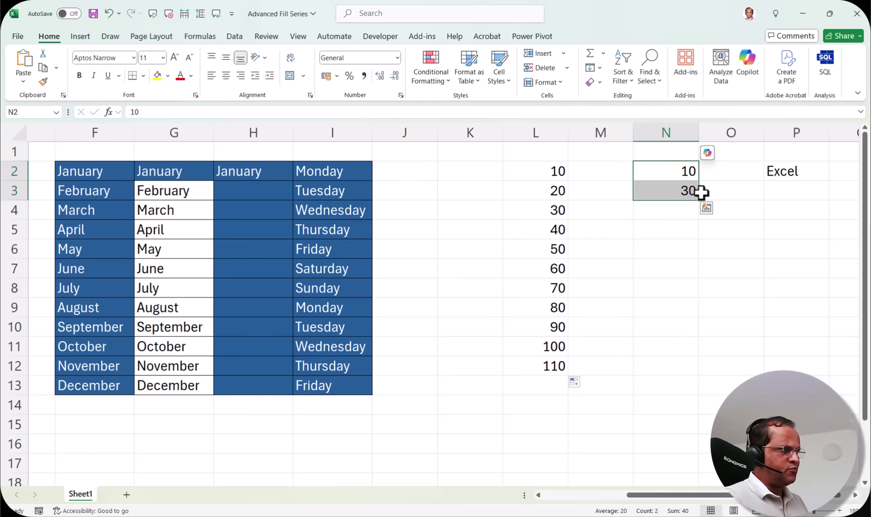
{"action": "left_click_drag", "start_coordinate": [671, 171], "coordinate": [697, 374]}
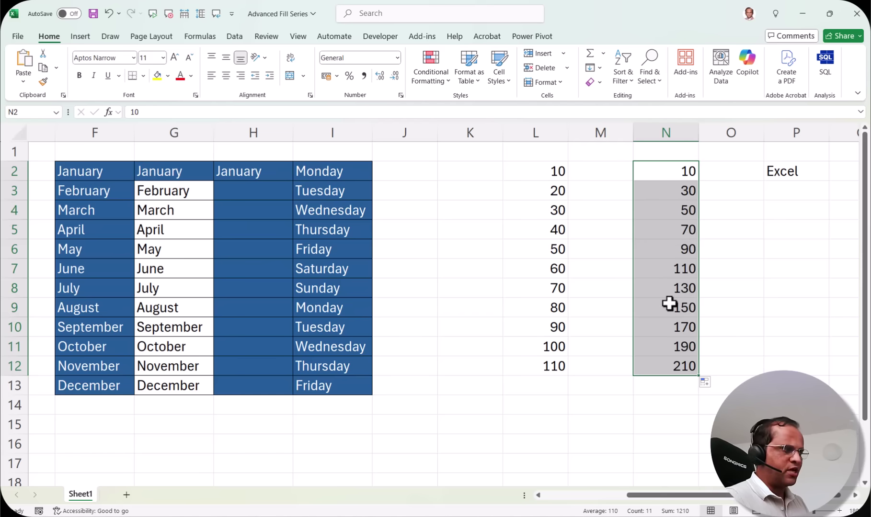
Step: Enter the first German month, Januar, in cell F16
{"action": "left_click", "coordinate": [744, 274]}
{"action": "scroll", "coordinate": [744, 274], "scroll_direction": "down", "scroll_amount": 1}
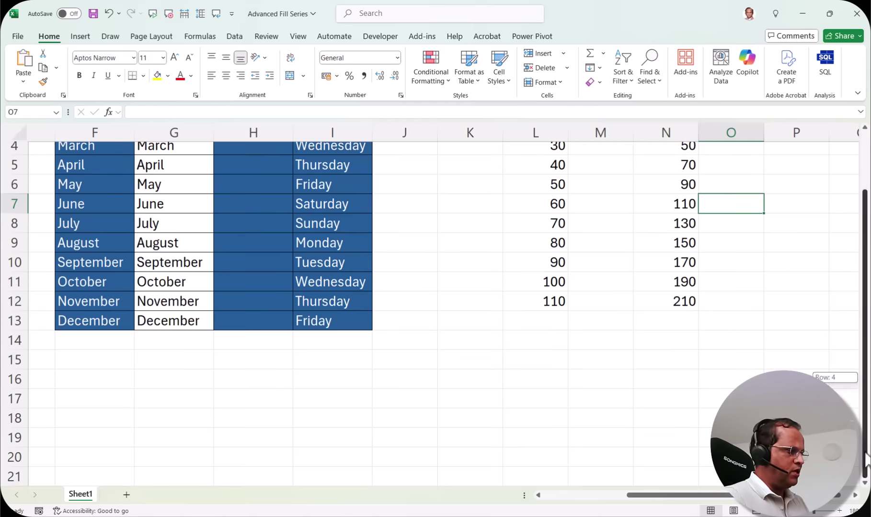
{"action": "scroll", "coordinate": [431, 240], "scroll_direction": "left", "scroll_amount": 3}
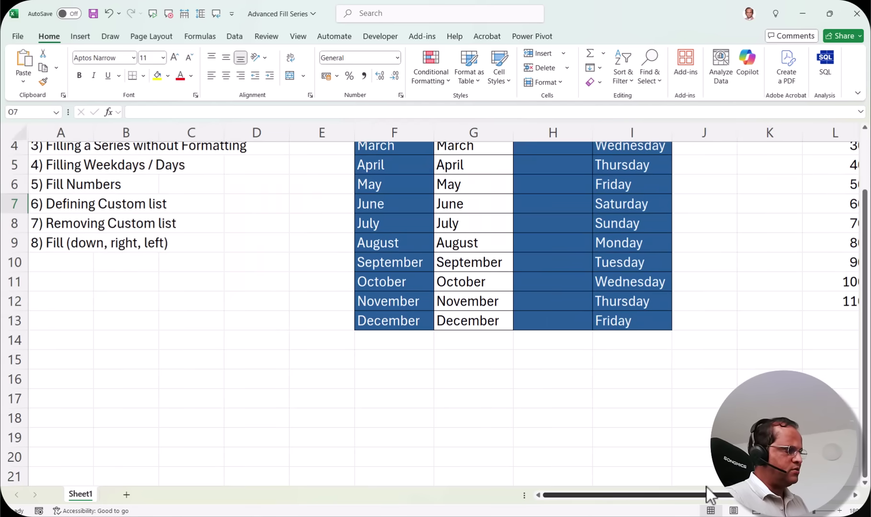
{"action": "left_click", "coordinate": [412, 378]}
{"action": "scroll", "coordinate": [501, 398], "scroll_direction": "down", "scroll_amount": 2}
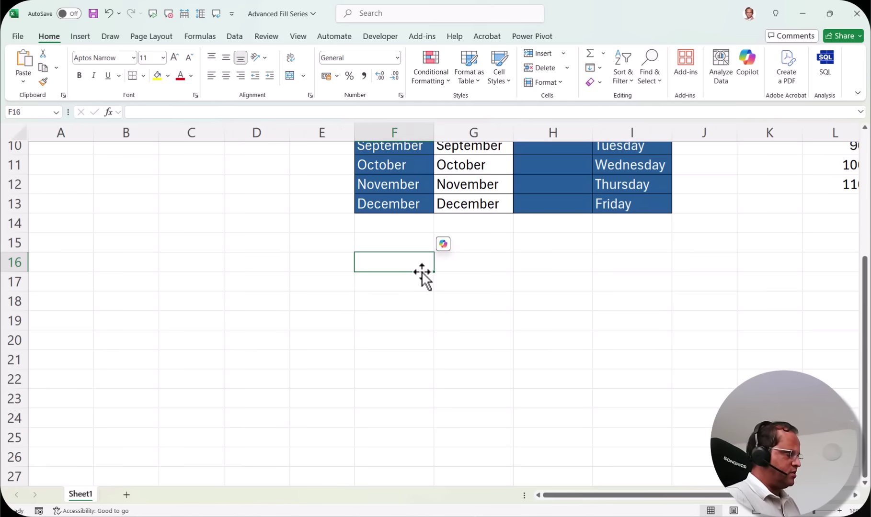
{"action": "type", "text": "January"}
{"action": "key", "text": "Tab"}
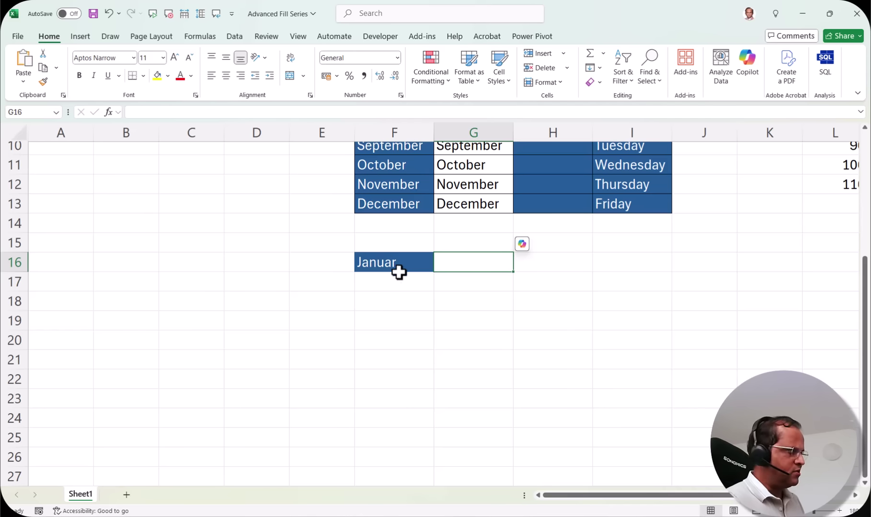
Step: Fill F16 down to F27 so the German months run through Dezember
{"action": "left_click", "coordinate": [396, 264]}
{"action": "left_click_drag", "start_coordinate": [437, 274], "coordinate": [427, 476]}
{"action": "scroll", "coordinate": [403, 304], "scroll_direction": "up", "scroll_amount": 2}
{"action": "left_click", "coordinate": [396, 306]}
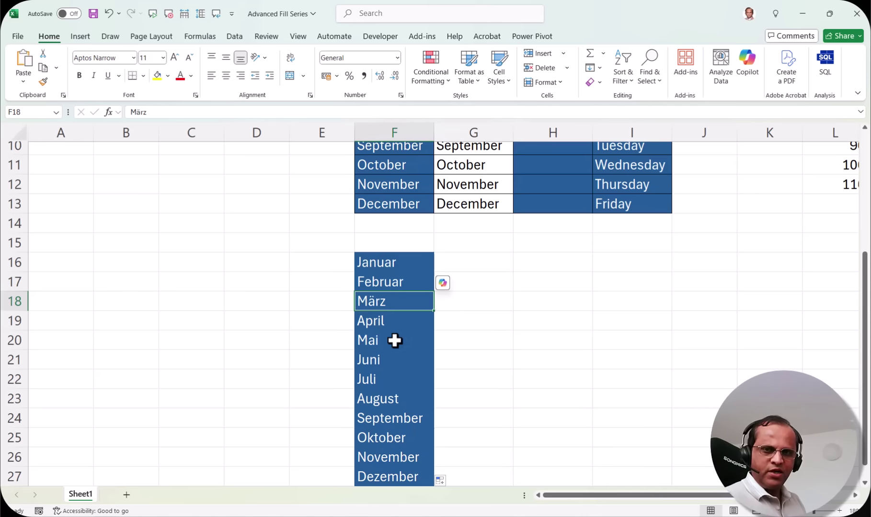
{"action": "left_click", "coordinate": [540, 261]}
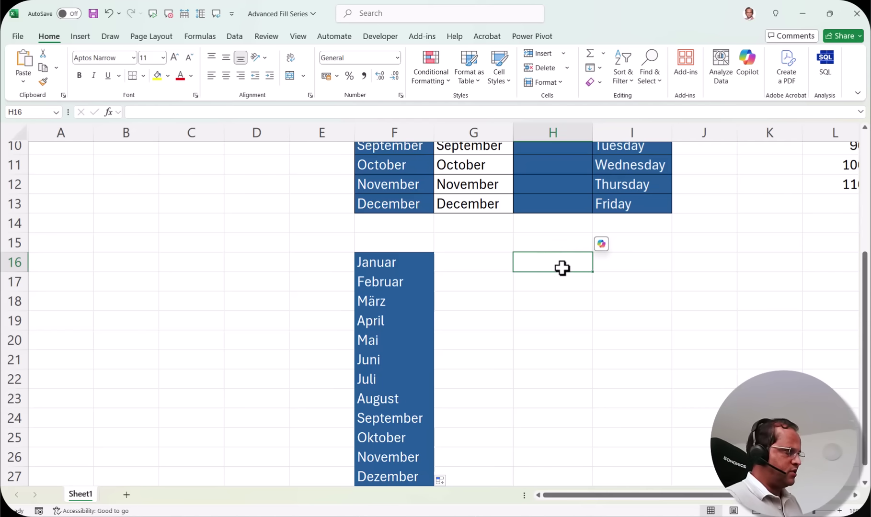
Step: Enter April in H16 and fill down to H26, wrapping past Dezember to Januar and Februar
{"action": "type", "text": "April"}
{"action": "left_click", "coordinate": [631, 267]}
{"action": "left_click", "coordinate": [555, 267]}
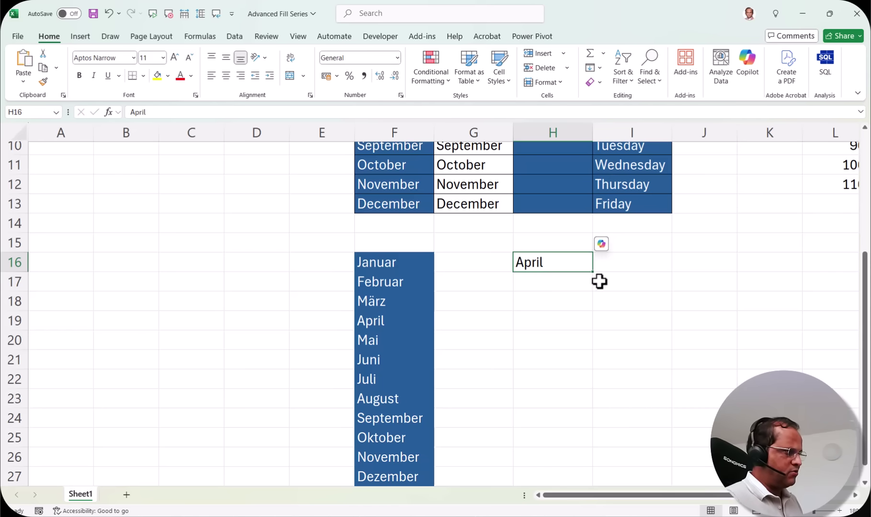
{"action": "left_click_drag", "start_coordinate": [593, 273], "coordinate": [570, 462]}
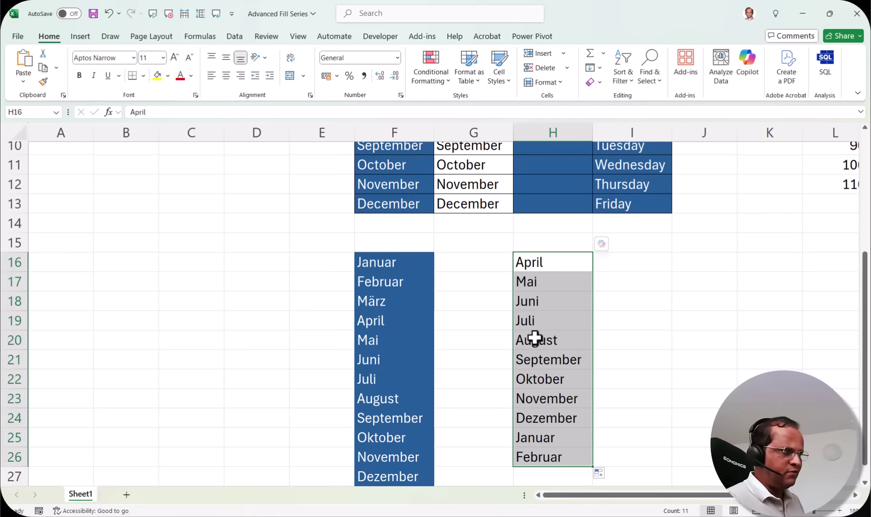
{"action": "left_click", "coordinate": [546, 281]}
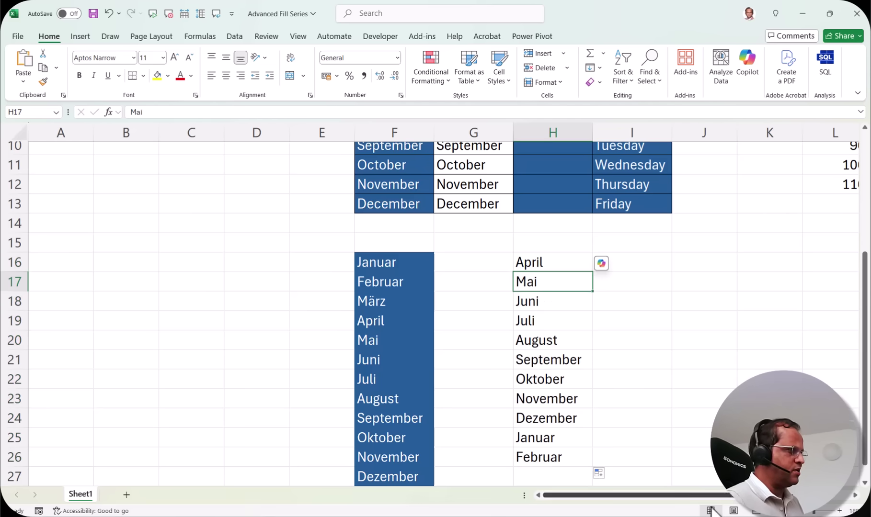
{"action": "scroll", "coordinate": [411, 252], "scroll_direction": "right", "scroll_amount": 2}
{"action": "scroll", "coordinate": [494, 328], "scroll_direction": "up", "scroll_amount": 3}
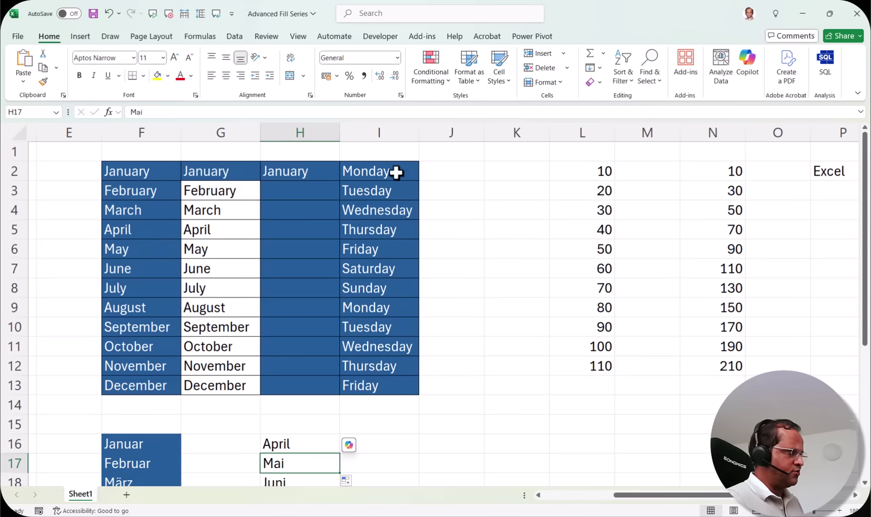
{"action": "scroll", "coordinate": [395, 327], "scroll_direction": "down", "scroll_amount": 3}
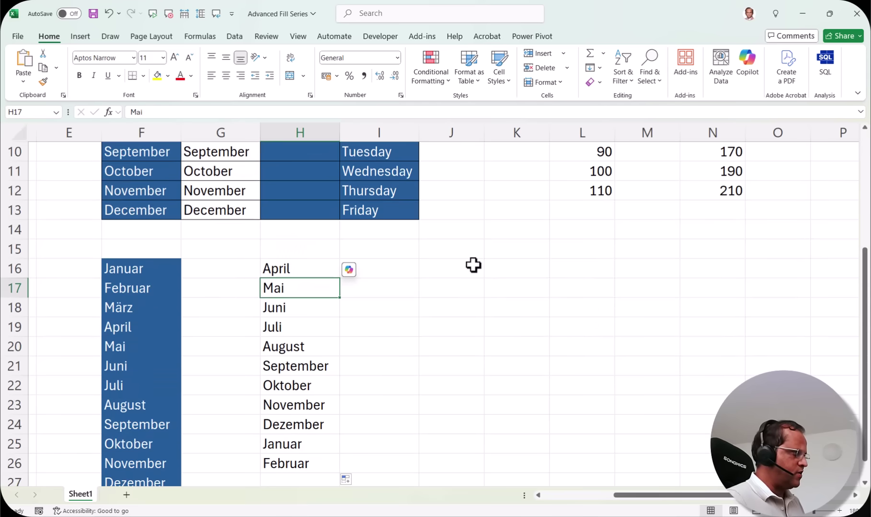
{"action": "left_click", "coordinate": [472, 266]}
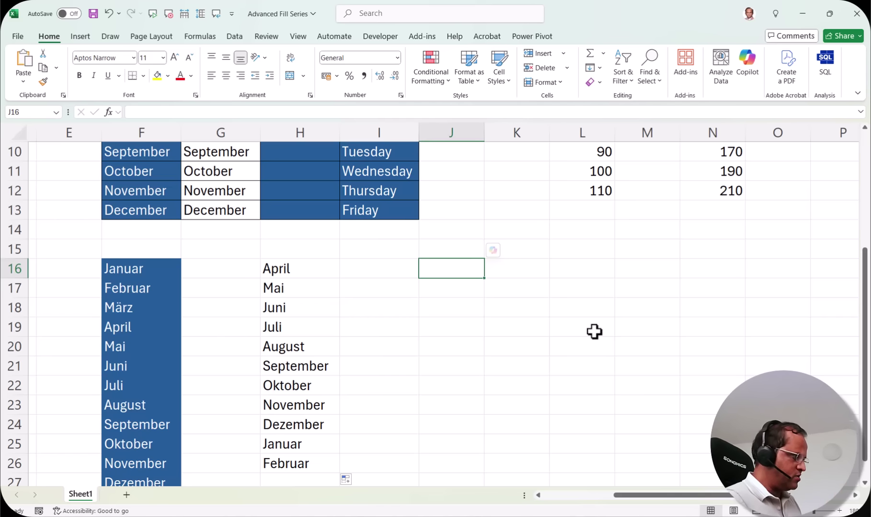
Step: Enter Montag in J16, fill down to Sonntag in J22, and widen column J to fit Donnerstag
{"action": "type", "text": "Montag"}
{"action": "left_click", "coordinate": [535, 270]}
{"action": "left_click", "coordinate": [465, 272]}
{"action": "left_click_drag", "start_coordinate": [484, 279], "coordinate": [480, 392]}
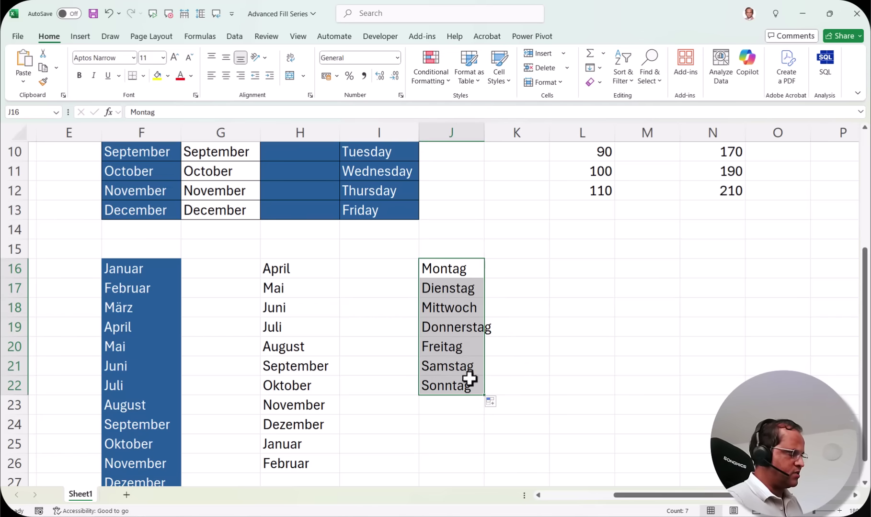
{"action": "left_click_drag", "start_coordinate": [484, 127], "coordinate": [498, 130]}
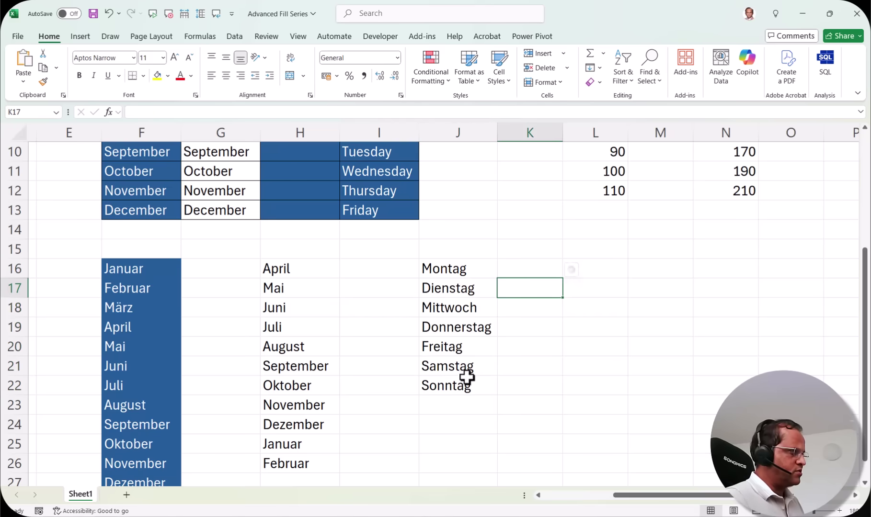
Step: Enter Germany and India in M16 and M17
{"action": "scroll", "coordinate": [684, 500], "scroll_direction": "left", "scroll_amount": 2}
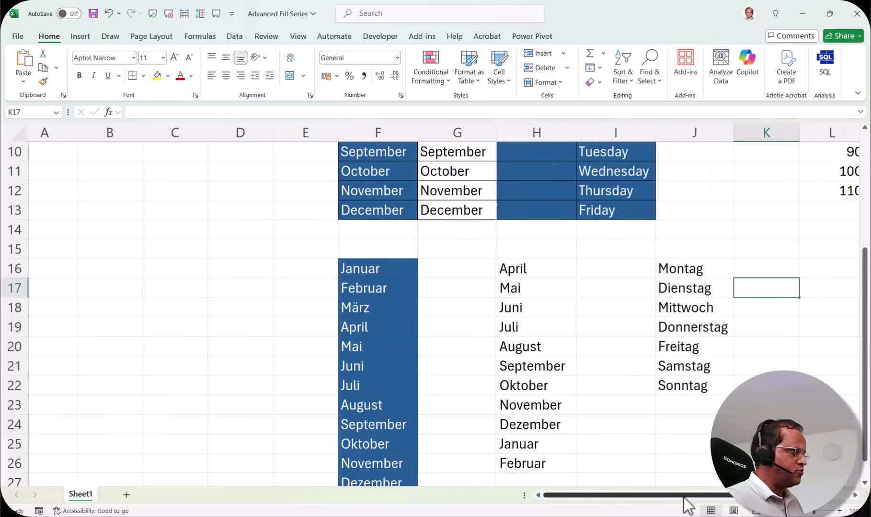
{"action": "scroll", "coordinate": [213, 348], "scroll_direction": "up", "scroll_amount": 3}
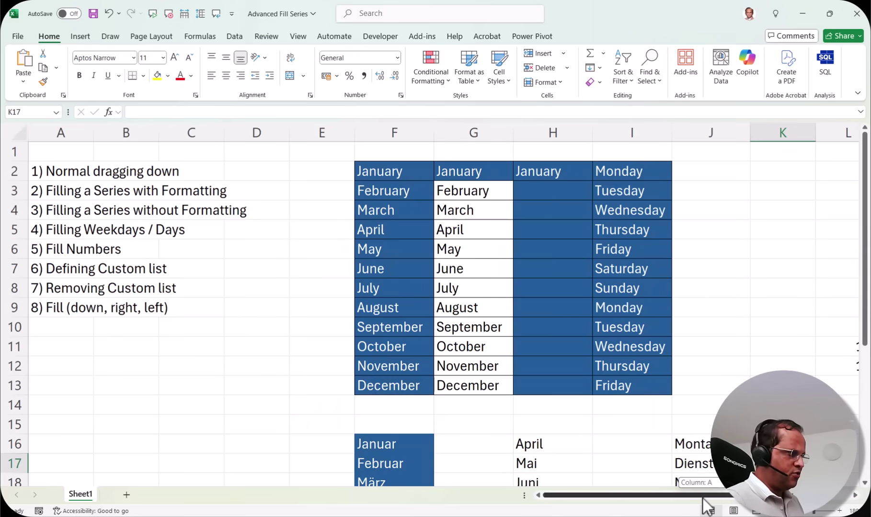
{"action": "scroll", "coordinate": [703, 501], "scroll_direction": "right", "scroll_amount": 3}
{"action": "scroll", "coordinate": [691, 387], "scroll_direction": "down", "scroll_amount": 4}
{"action": "left_click", "coordinate": [610, 210]}
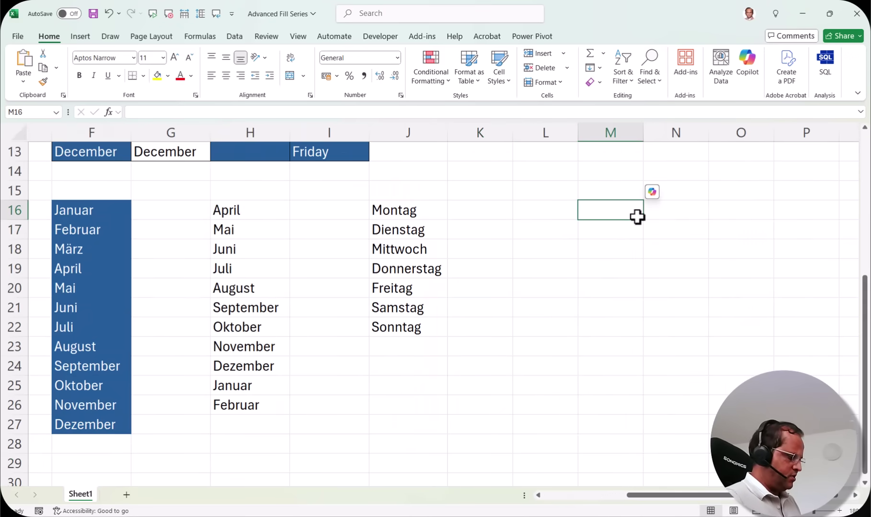
{"action": "type", "text": "Germany"}
{"action": "key", "text": "Return"}
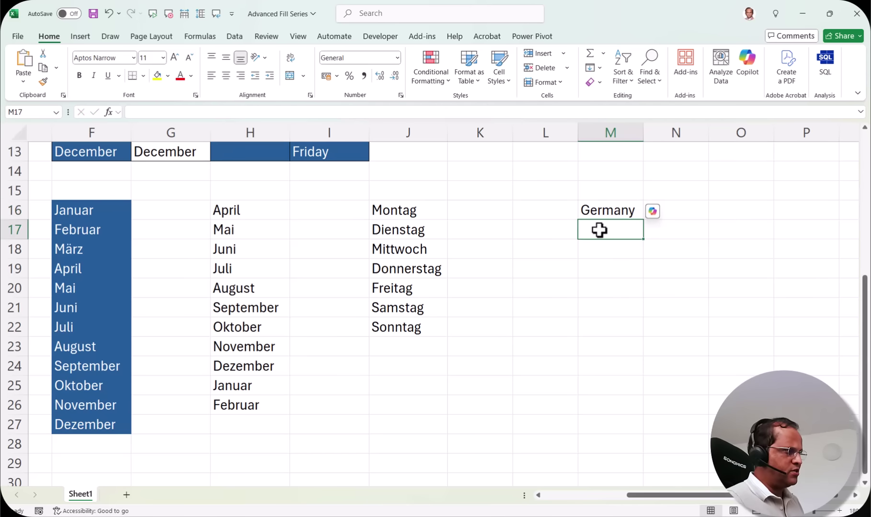
{"action": "type", "text": "India"}
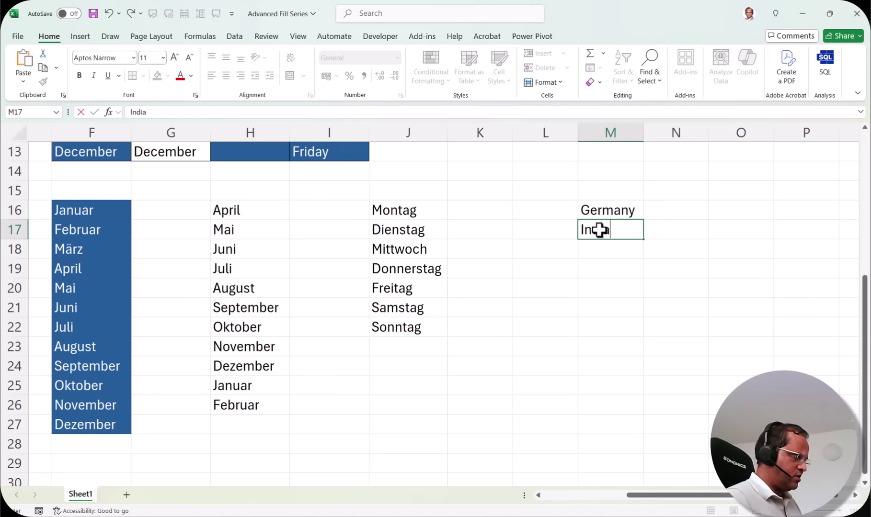
{"action": "key", "text": "Return"}
Step: Add Pakistan, Sri Lanka and Cambodia below, then select the list M16:M20
{"action": "type", "text": "Pakistan"}
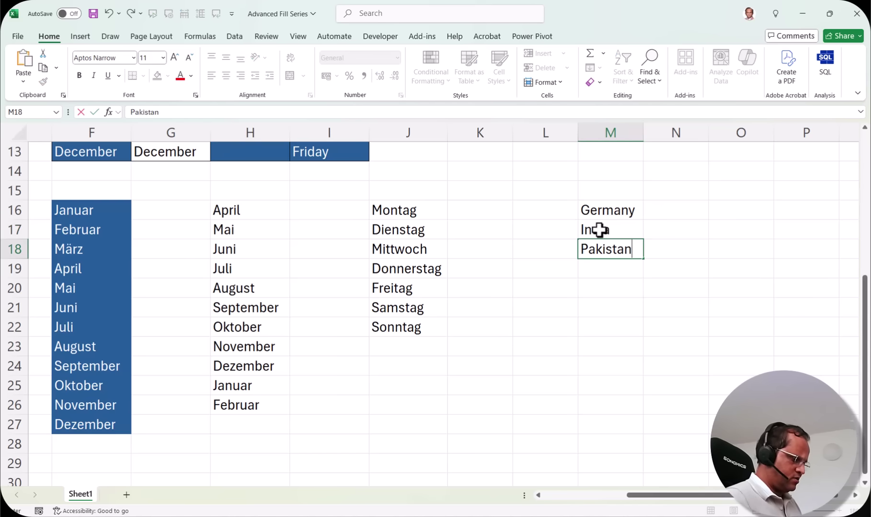
{"action": "key", "text": "Return"}
{"action": "type", "text": "Sri Lanka"}
{"action": "key", "text": "Return"}
{"action": "type", "text": "Cambodia"}
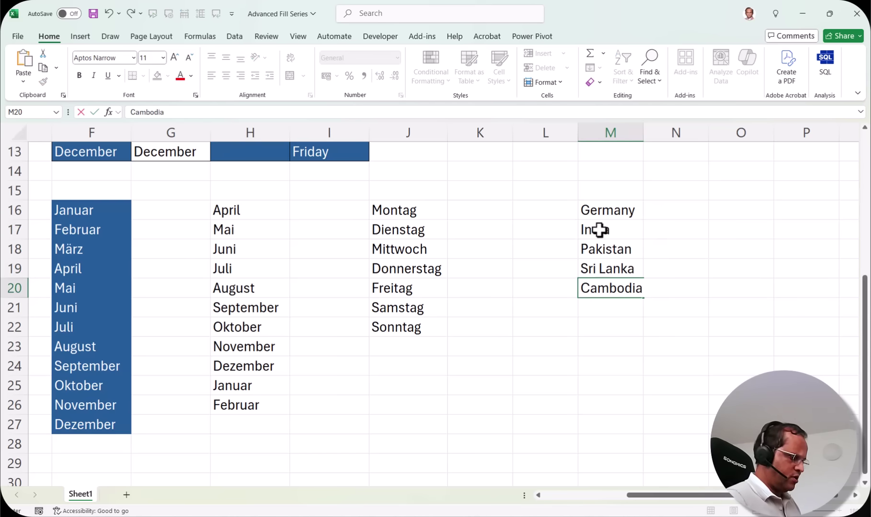
{"action": "key", "text": "Return"}
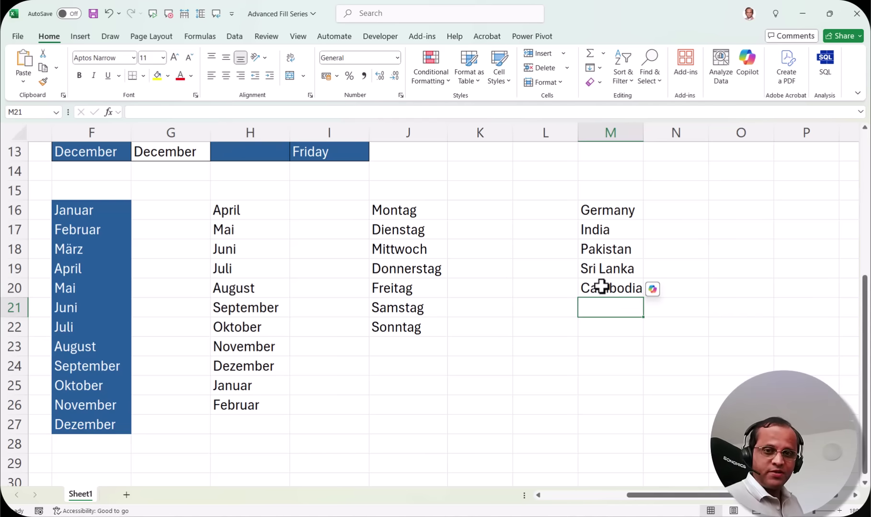
{"action": "left_click_drag", "start_coordinate": [608, 211], "coordinate": [594, 303]}
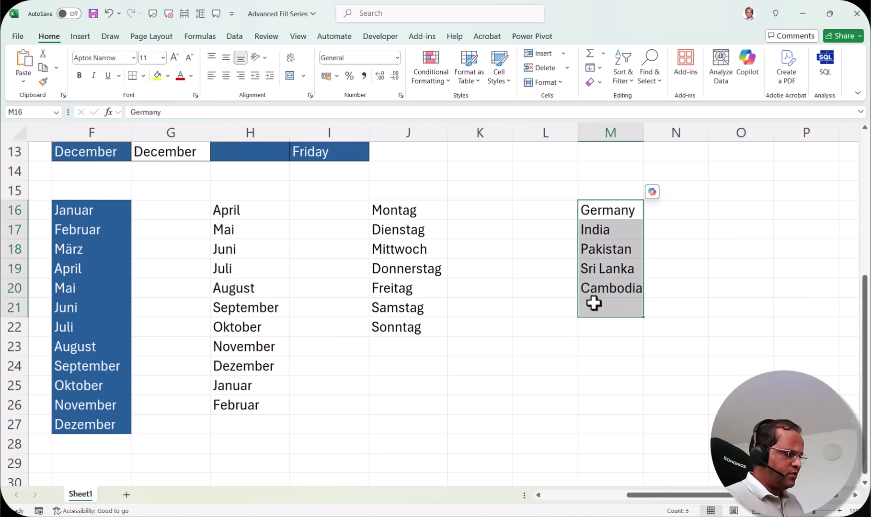
Step: Clear the country names from column M and bring up the Excel Options window
{"action": "key", "text": "Delete"}
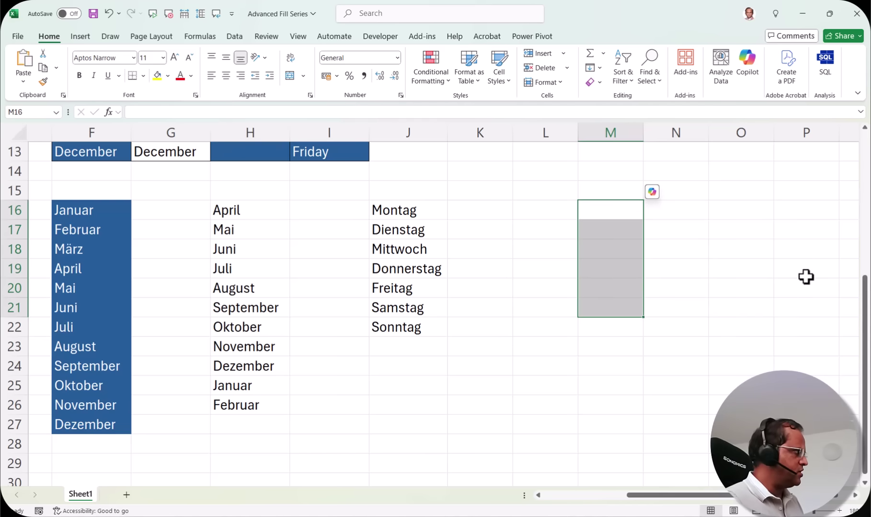
{"action": "left_click", "coordinate": [18, 36]}
{"action": "left_click", "coordinate": [14, 37]}
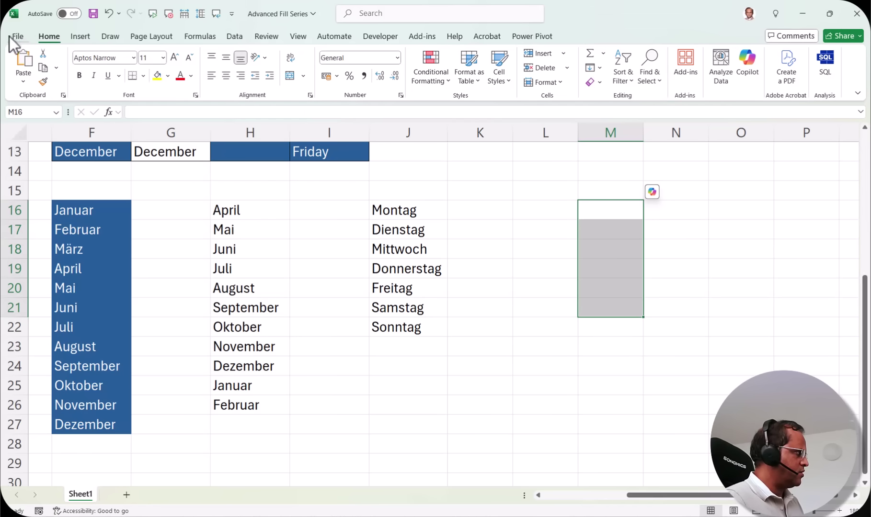
{"action": "left_click", "coordinate": [17, 36]}
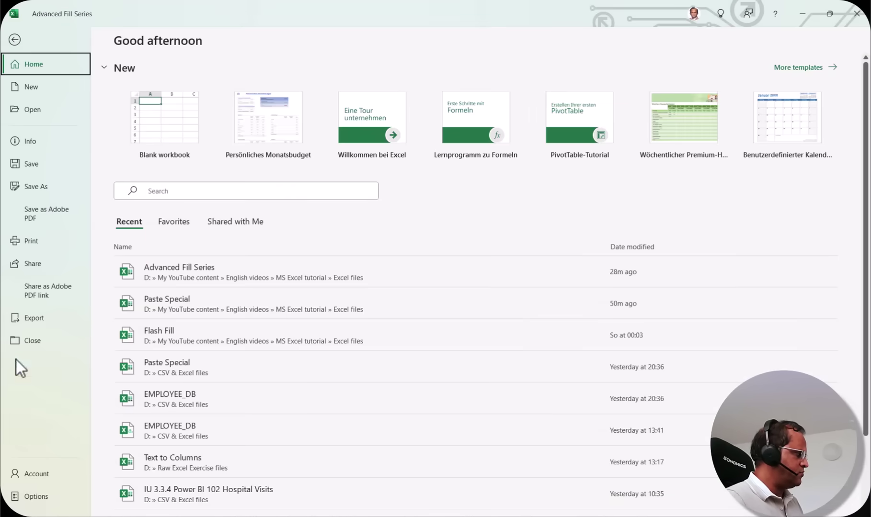
{"action": "left_click", "coordinate": [43, 498]}
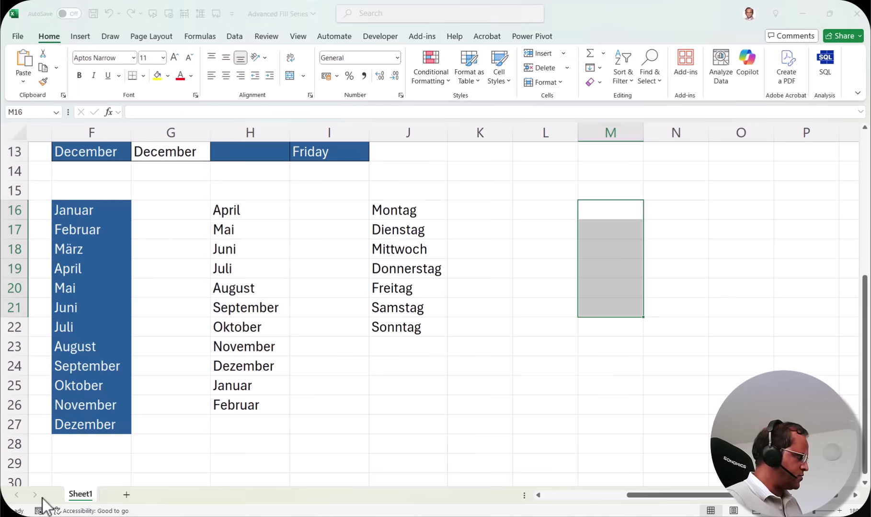
{"action": "left_click_drag", "start_coordinate": [511, 80], "coordinate": [536, 55]}
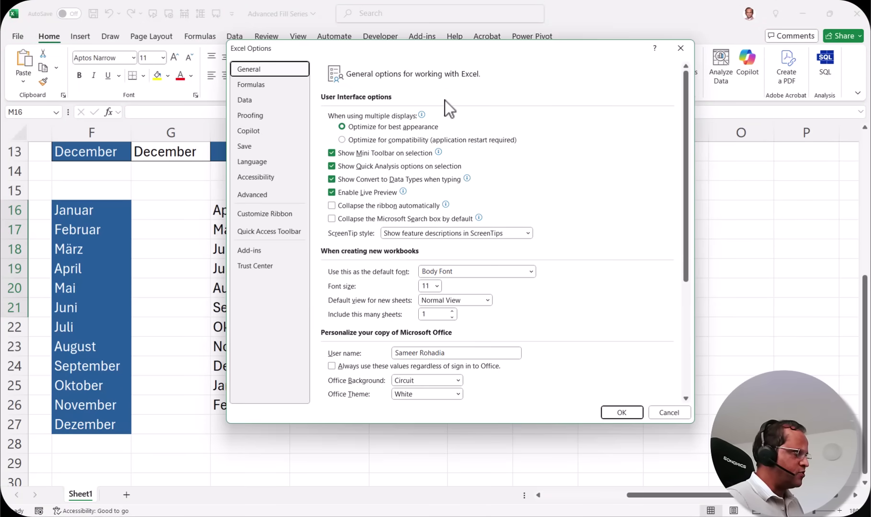
{"action": "left_click_drag", "start_coordinate": [489, 57], "coordinate": [454, 52]}
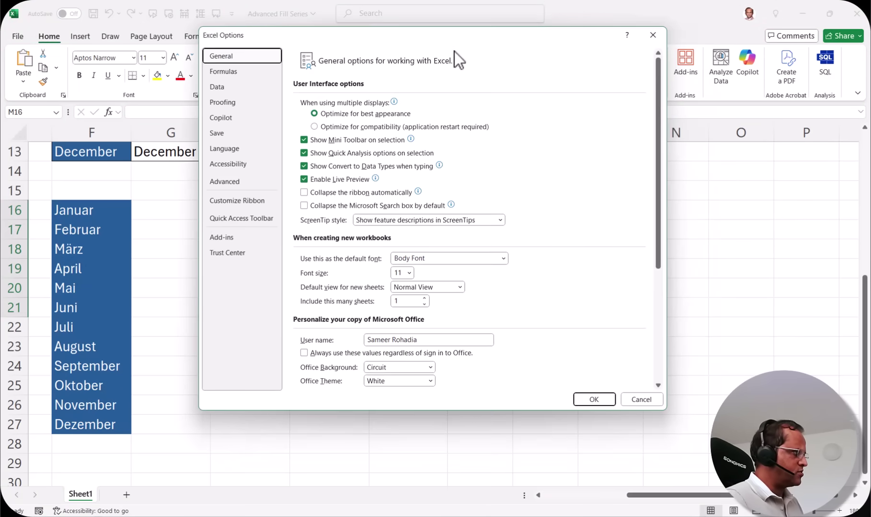
Step: Open Edit Custom Lists from the General section of the Advanced options
{"action": "left_click", "coordinate": [227, 185]}
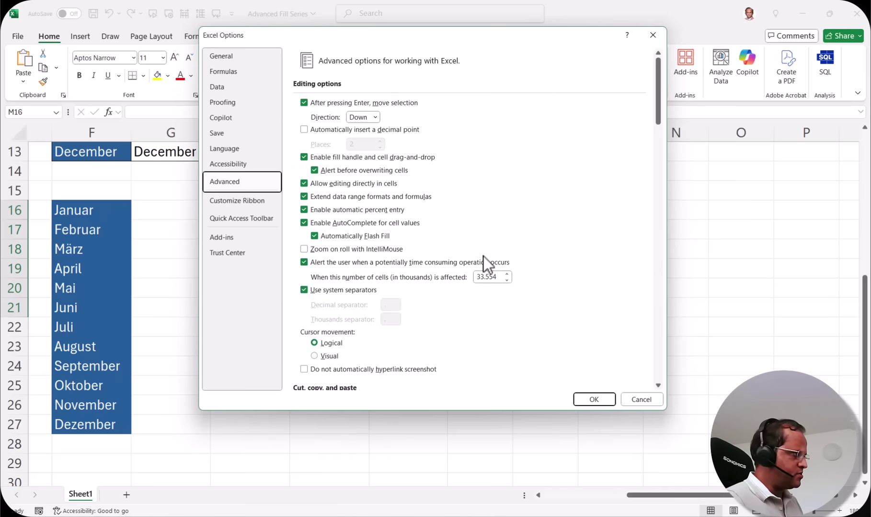
{"action": "scroll", "coordinate": [530, 201], "scroll_direction": "down", "scroll_amount": 15}
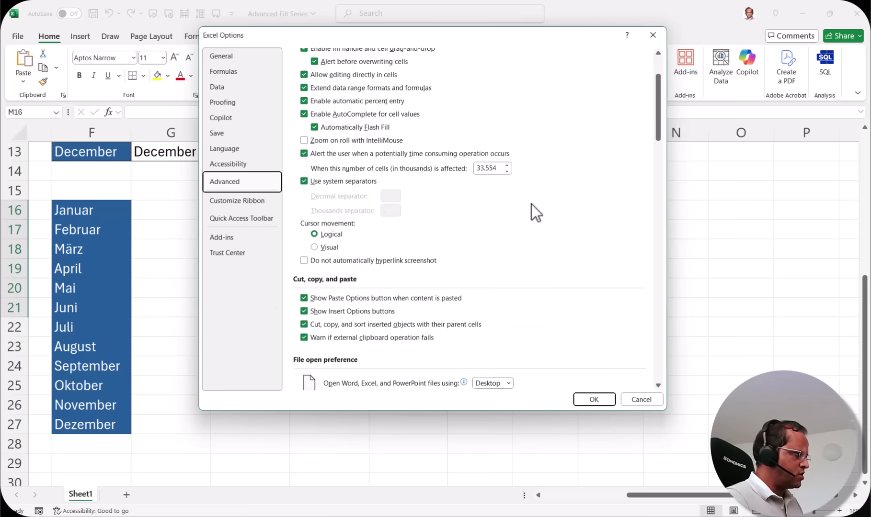
{"action": "scroll", "coordinate": [532, 204], "scroll_direction": "down", "scroll_amount": 15}
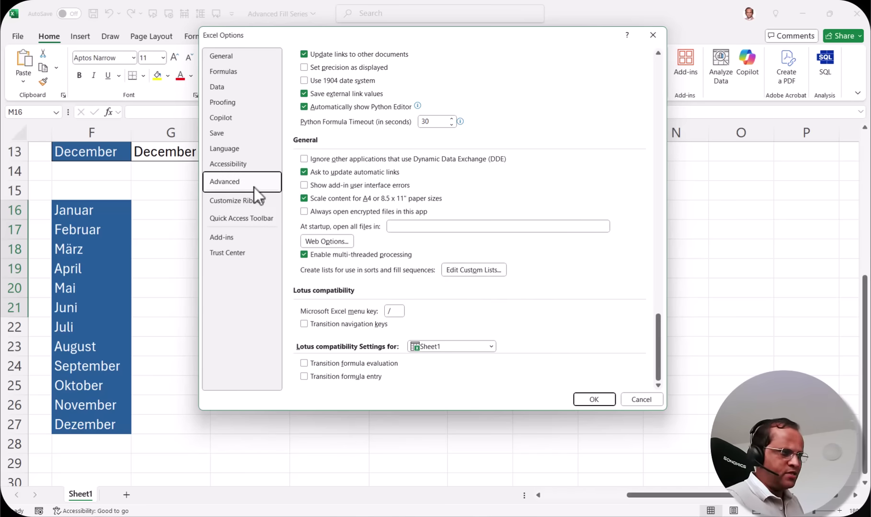
{"action": "left_click", "coordinate": [483, 272]}
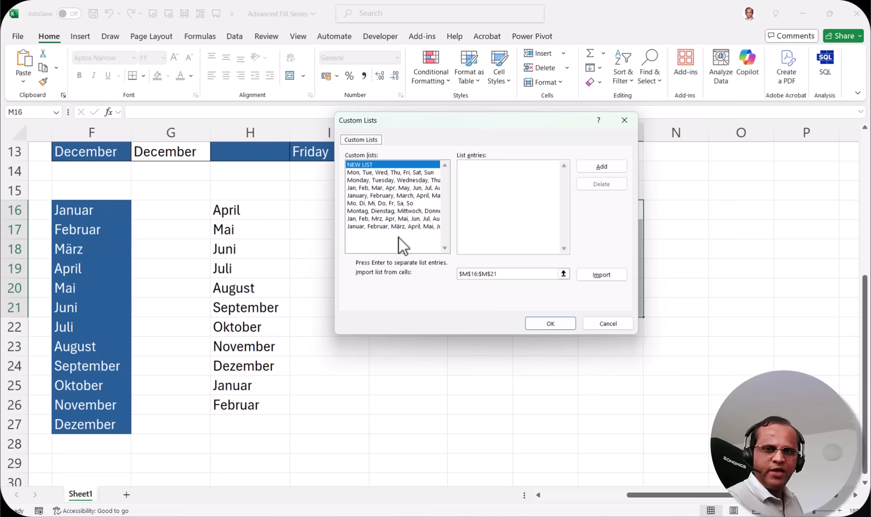
{"action": "left_click", "coordinate": [368, 173]}
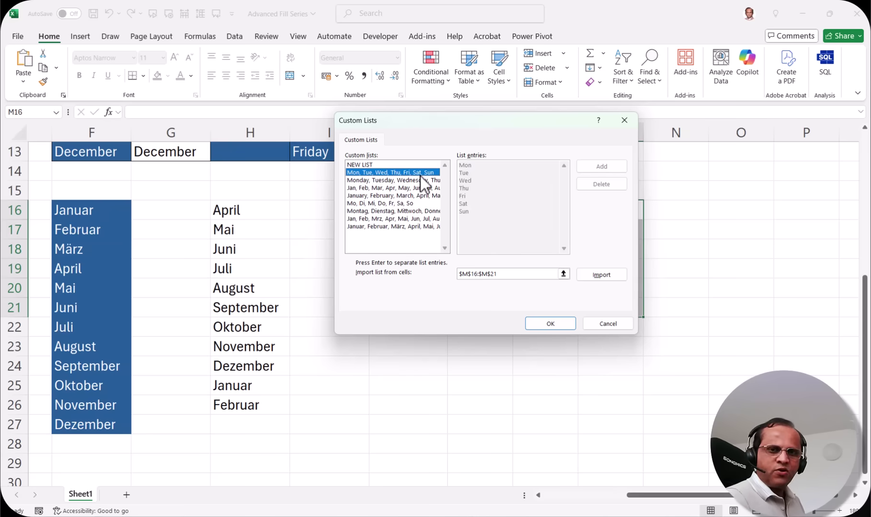
{"action": "left_click", "coordinate": [398, 180]}
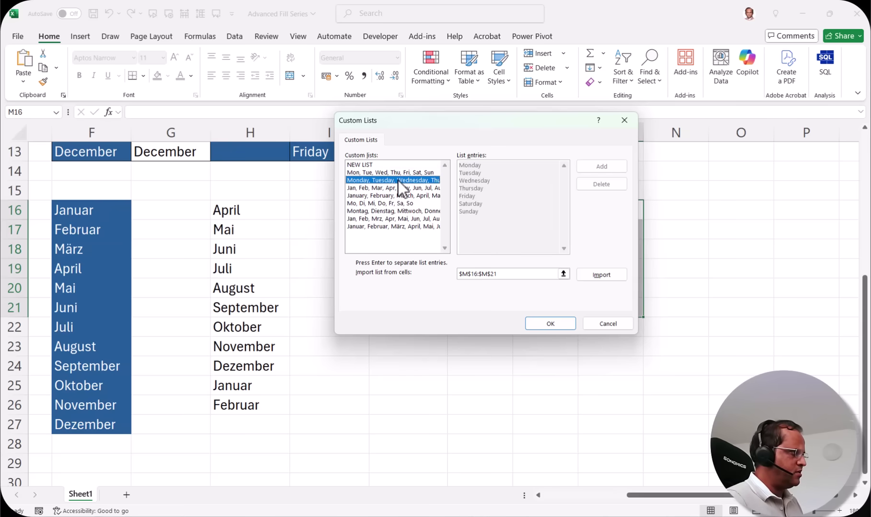
{"action": "left_click", "coordinate": [383, 187]}
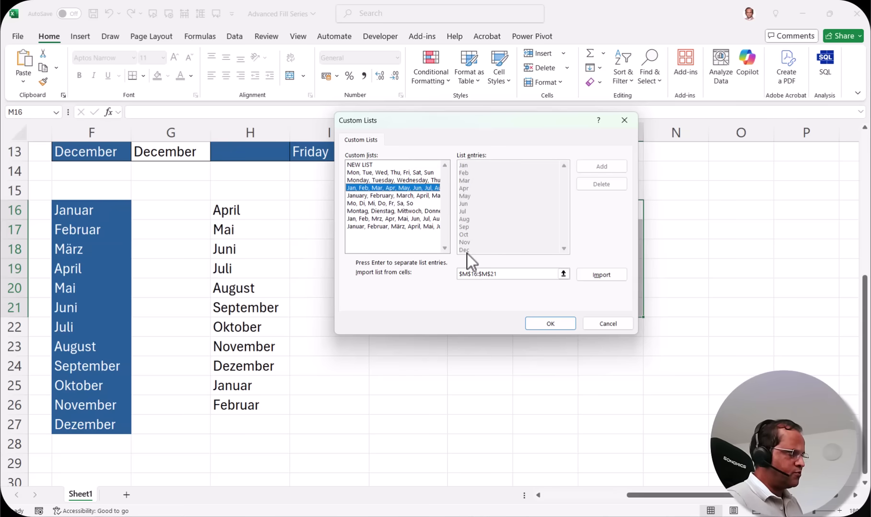
{"action": "left_click", "coordinate": [368, 195]}
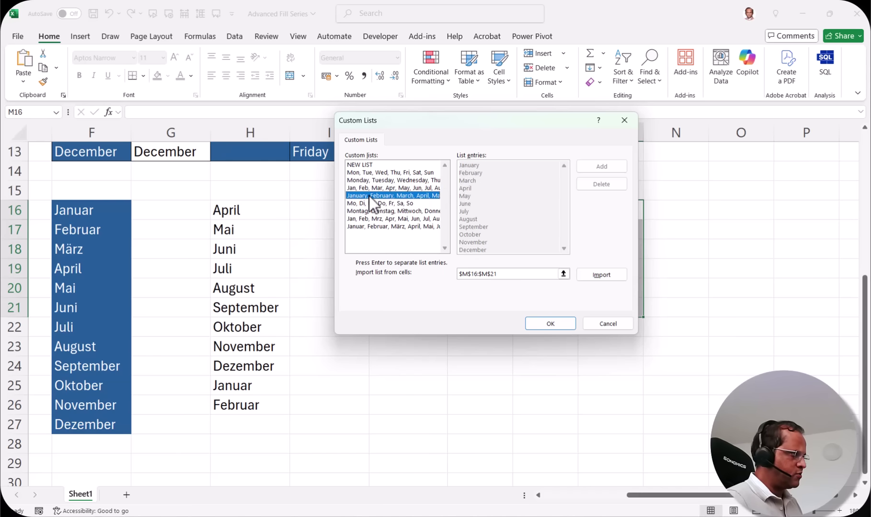
{"action": "left_click", "coordinate": [366, 204]}
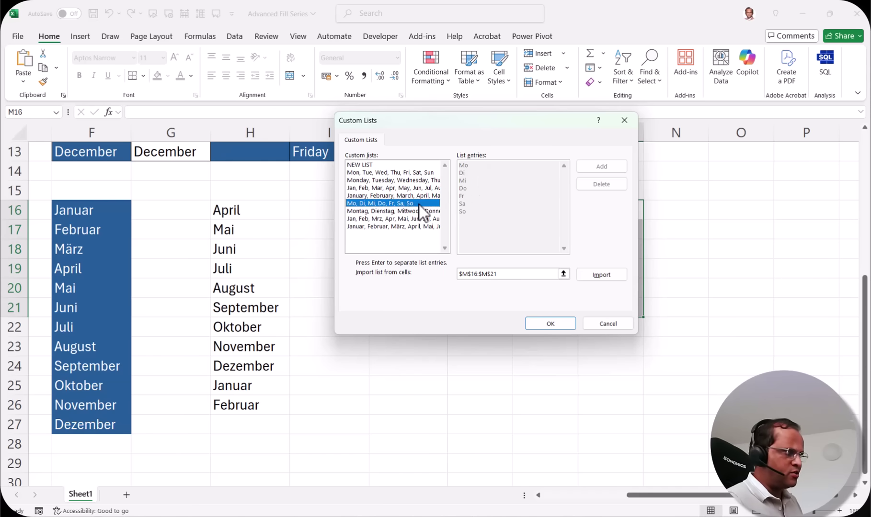
{"action": "left_click", "coordinate": [406, 212]}
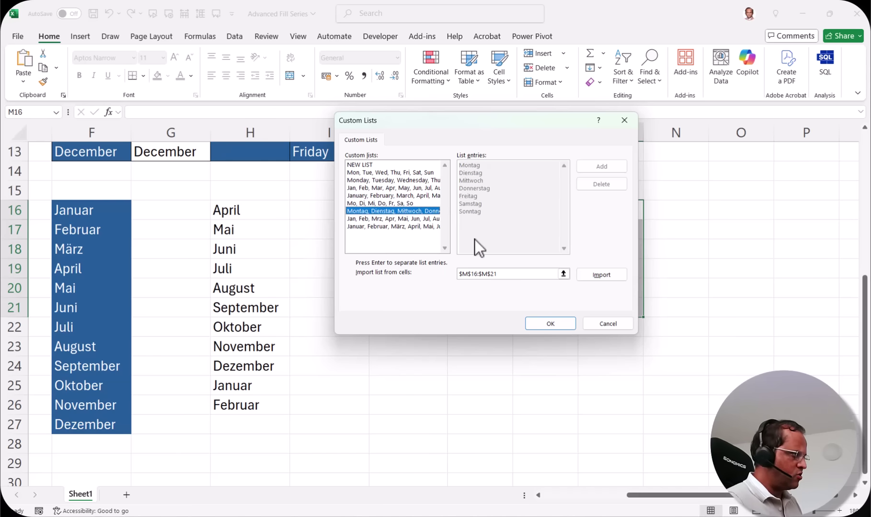
{"action": "left_click", "coordinate": [386, 221]}
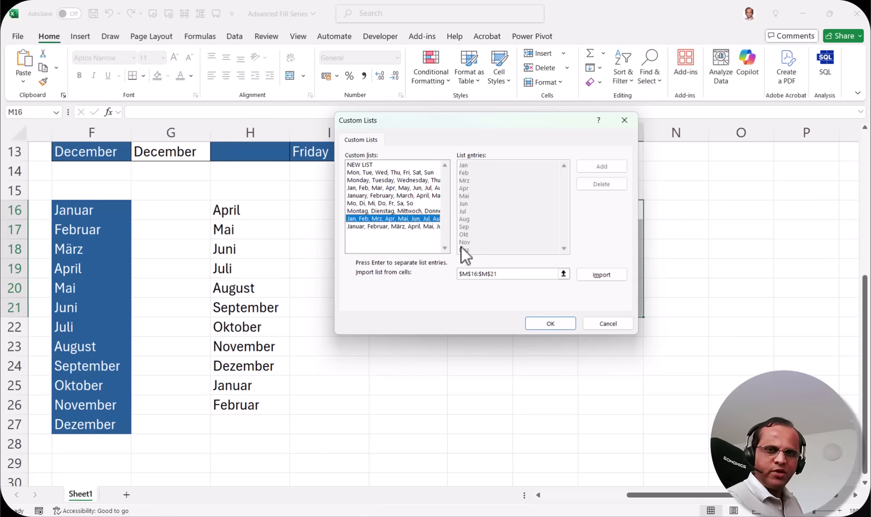
{"action": "left_click", "coordinate": [395, 226]}
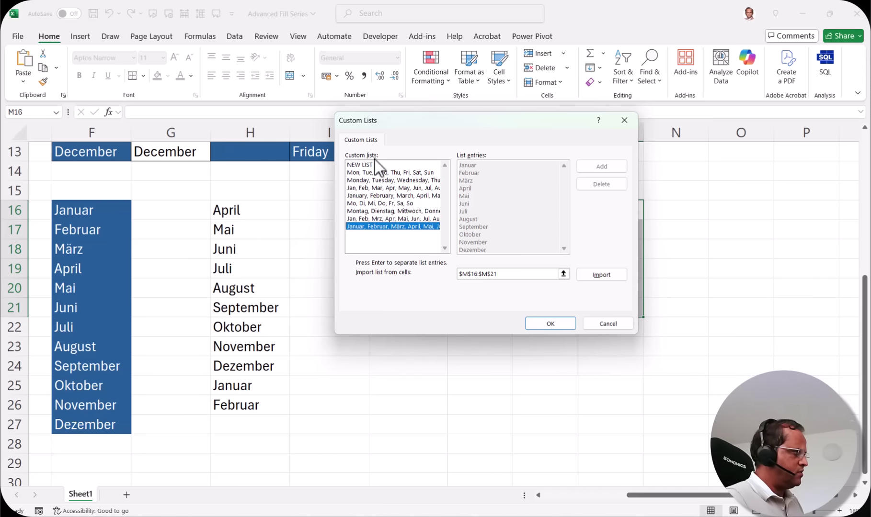
Step: Enter a new list of Germany, India, Pakistan, Sri Lanka, Cambodia, Nepal, Algeria, Kenya
{"action": "left_click", "coordinate": [357, 164]}
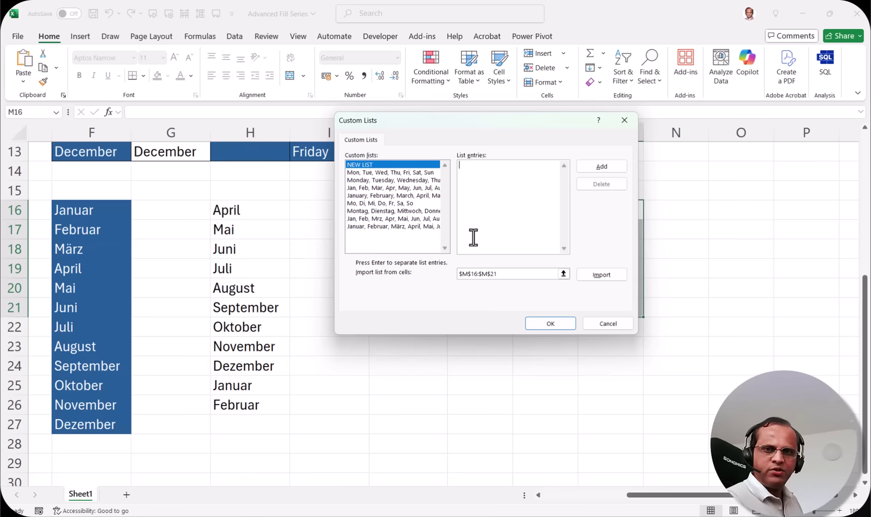
{"action": "type", "text": "Germany"}
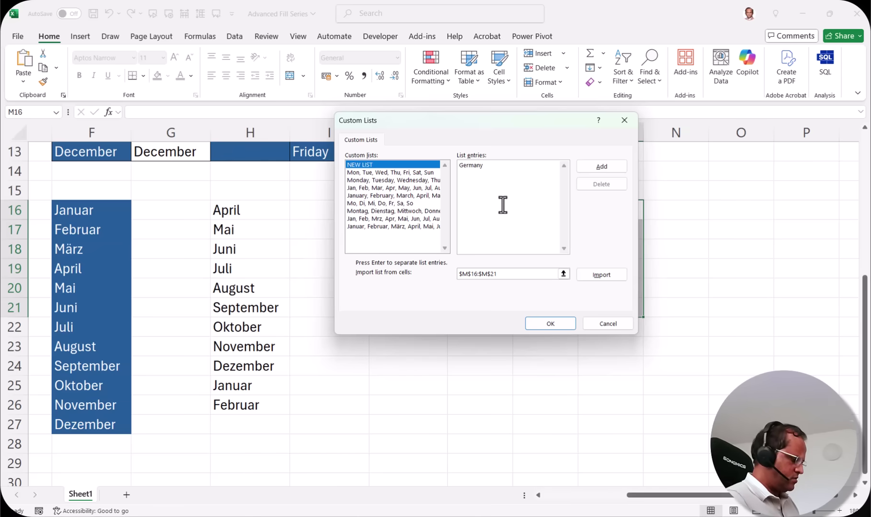
{"action": "key", "text": "Return"}
{"action": "type", "text": "India"}
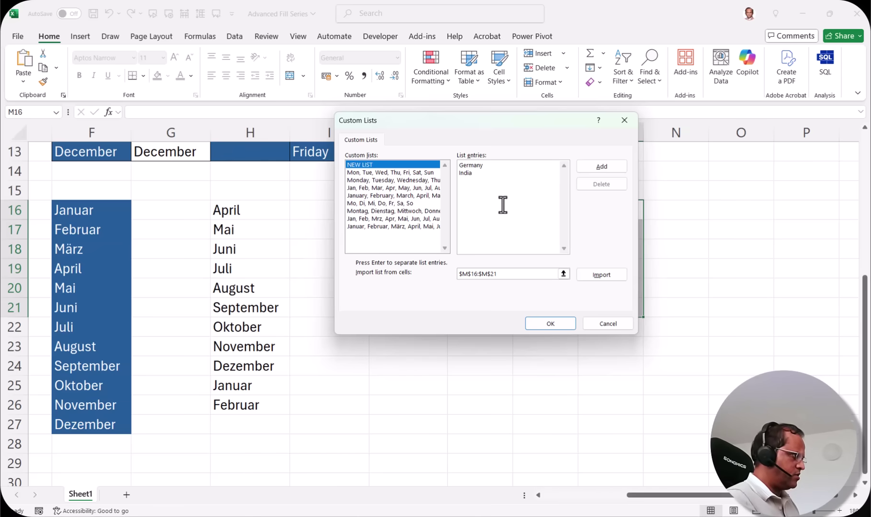
{"action": "key", "text": "Return"}
{"action": "type", "text": "Pakistan"}
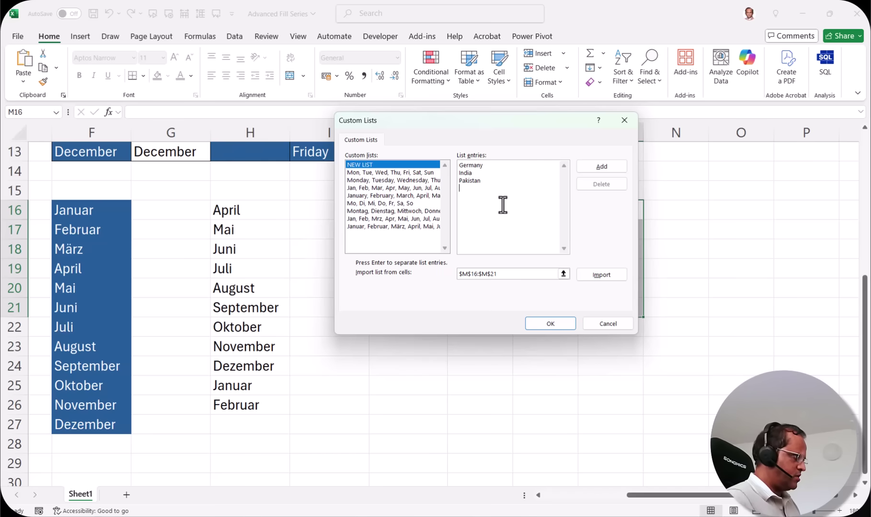
{"action": "key", "text": "Return"}
{"action": "type", "text": "Sri Lanka"}
{"action": "key", "text": "Return"}
{"action": "type", "text": "Cambodia "}
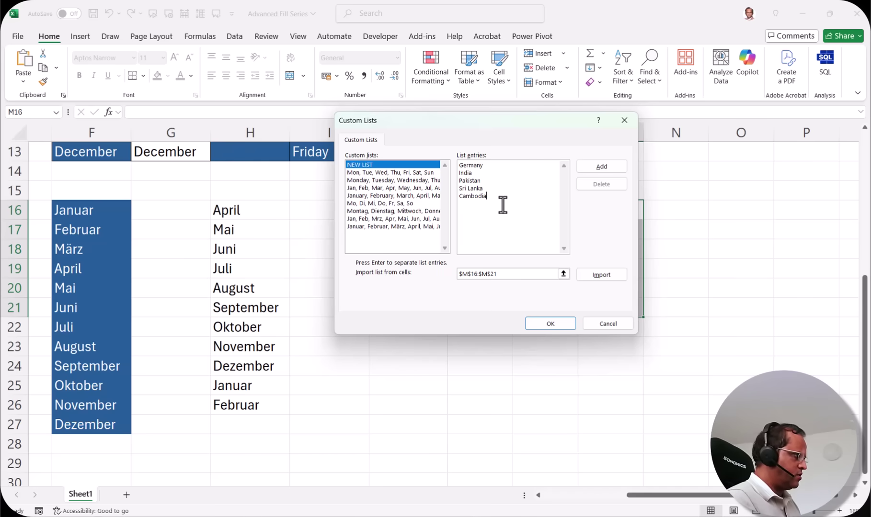
{"action": "type", "text": "Nepal"}
{"action": "key", "text": "Return"}
{"action": "type", "text": "Algeria"}
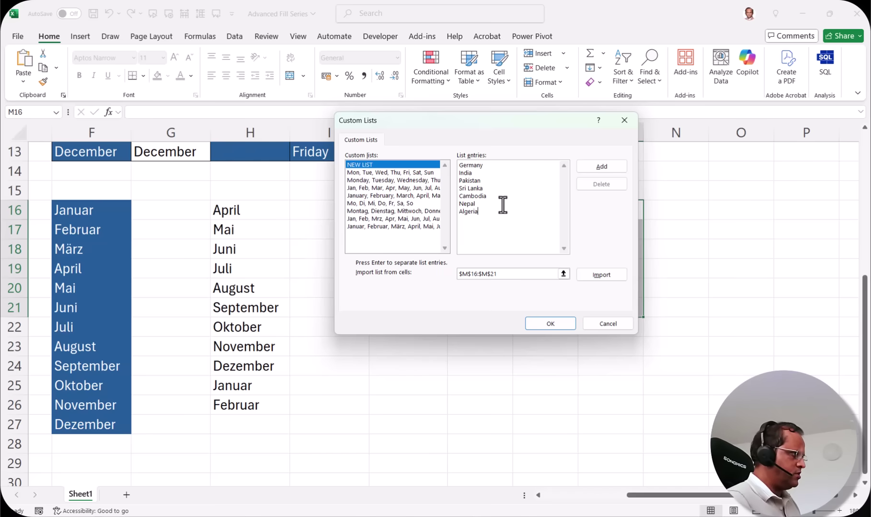
{"action": "key", "text": "Return"}
{"action": "type", "text": "Kenya"}
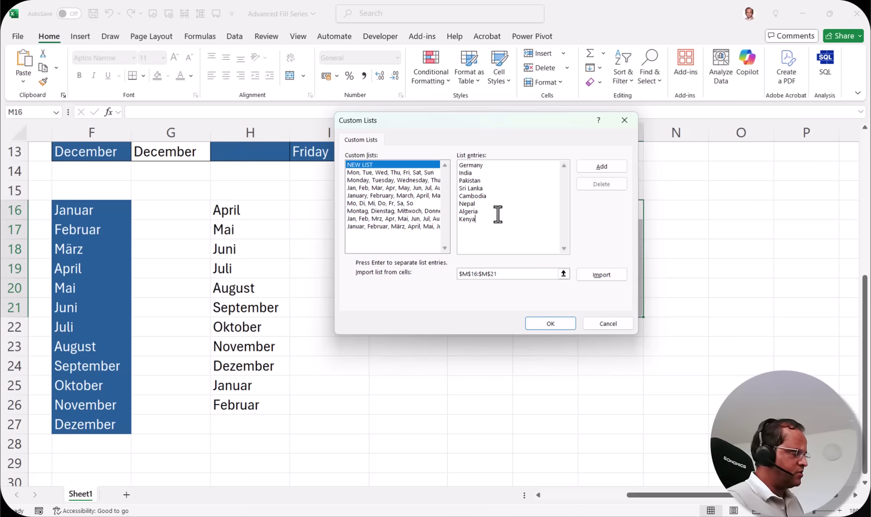
Step: Add the country list and close Custom Lists and Excel Options
{"action": "left_click", "coordinate": [602, 167]}
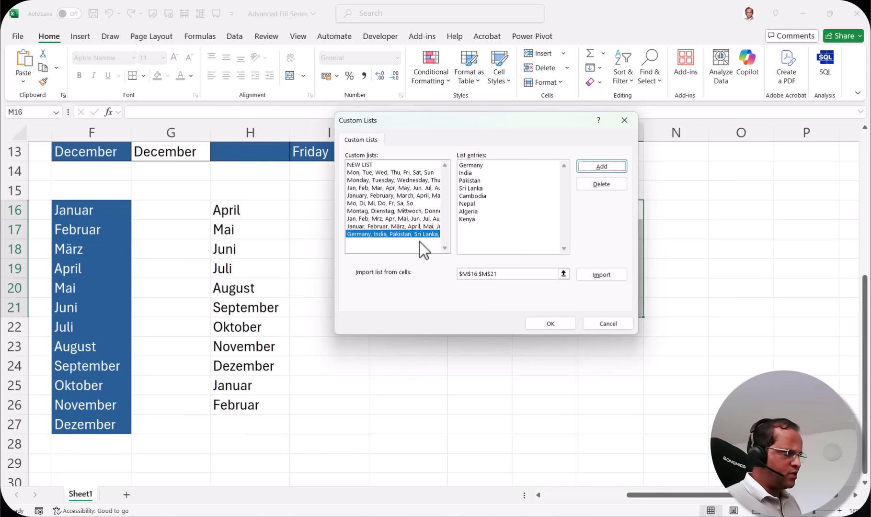
{"action": "left_click", "coordinate": [563, 327]}
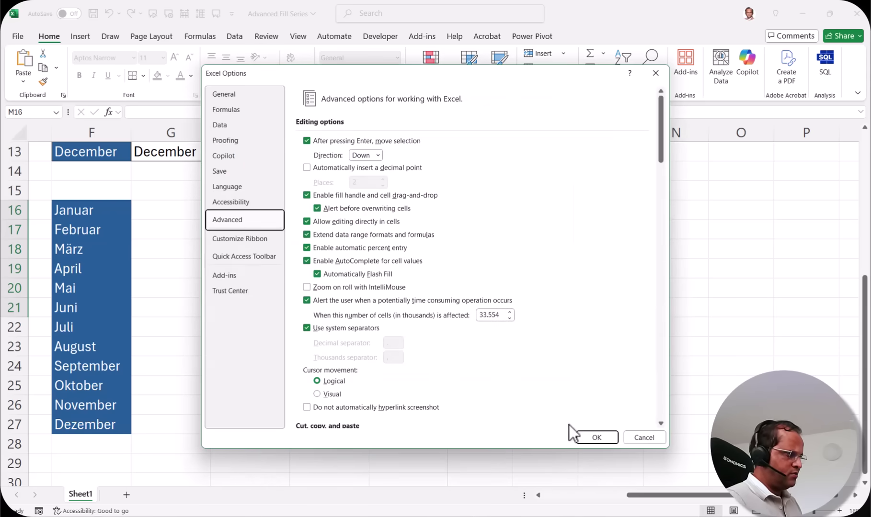
{"action": "left_click", "coordinate": [594, 439]}
Step: Enter Nepal in M16 and fill the country list down to M23
{"action": "left_click", "coordinate": [746, 241]}
{"action": "left_click", "coordinate": [618, 204]}
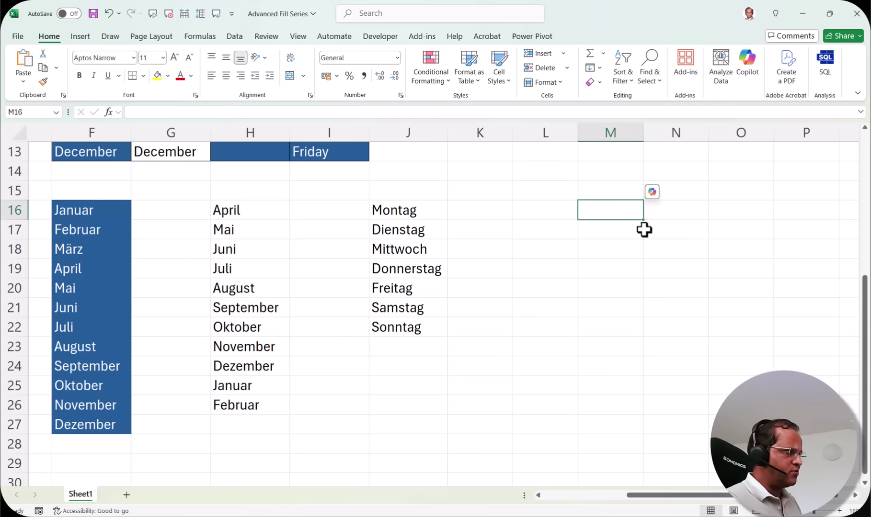
{"action": "type", "text": "Nepal"}
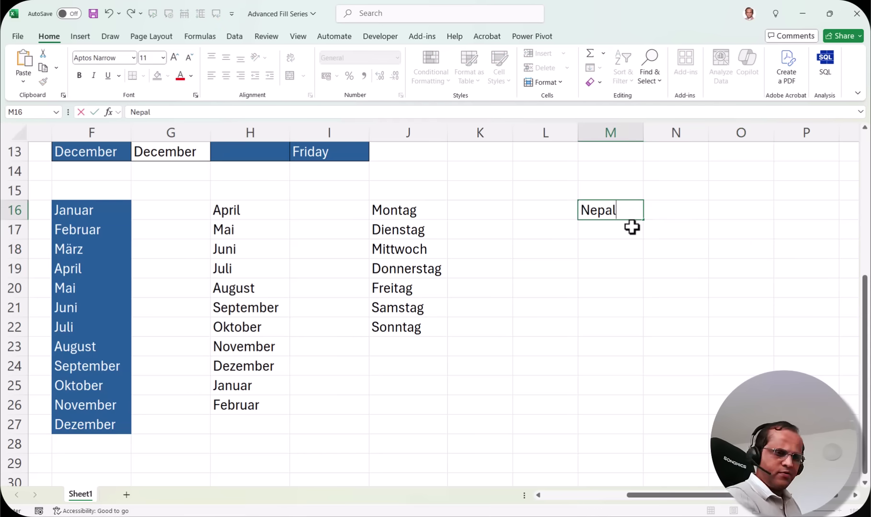
{"action": "key", "text": "Return"}
{"action": "left_click", "coordinate": [613, 210]}
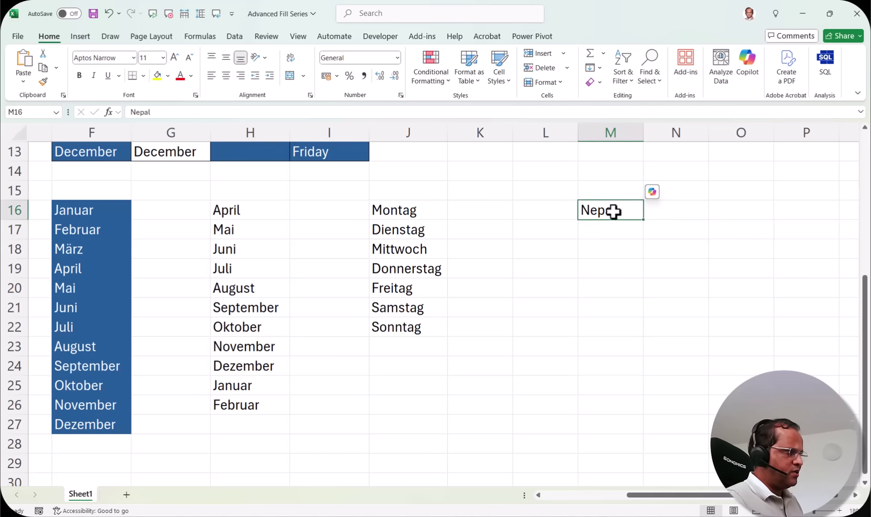
{"action": "left_click_drag", "start_coordinate": [643, 222], "coordinate": [638, 352]}
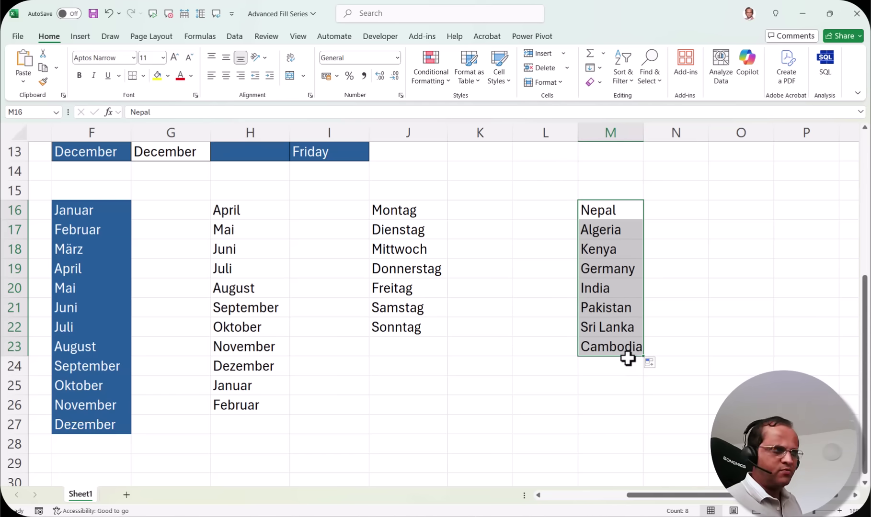
Step: Enter Kenya in cell O16 and reselect it
{"action": "left_click", "coordinate": [732, 215]}
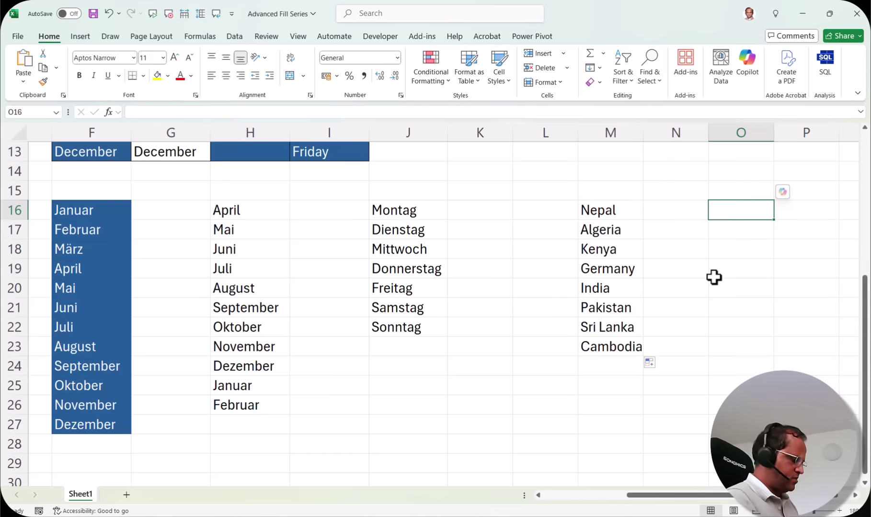
{"action": "type", "text": "Kenya"}
{"action": "key", "text": "Return"}
{"action": "left_click", "coordinate": [731, 206]}
Step: Fill the country sequence from Kenya in O16 down to Algeria in O23
{"action": "left_click_drag", "start_coordinate": [775, 222], "coordinate": [766, 353]}
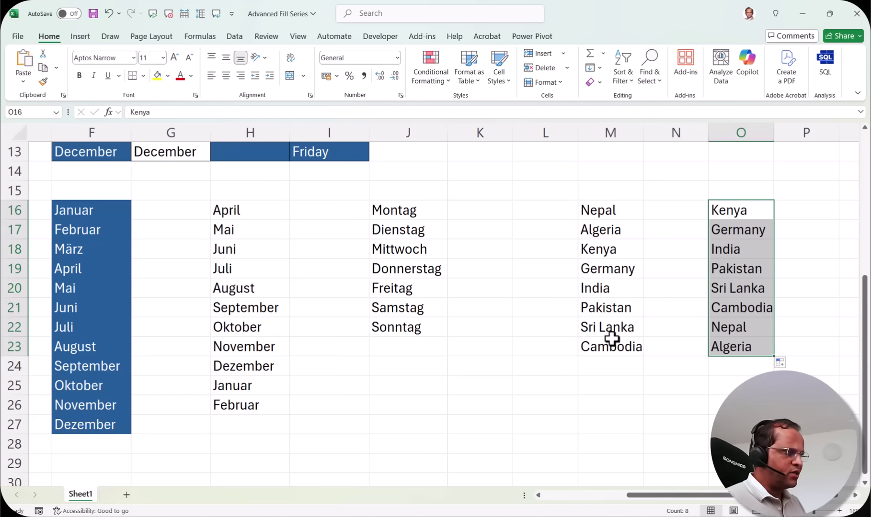
Step: Reopen the Custom Lists editor from the Advanced section of Excel Options
{"action": "left_click", "coordinate": [20, 34]}
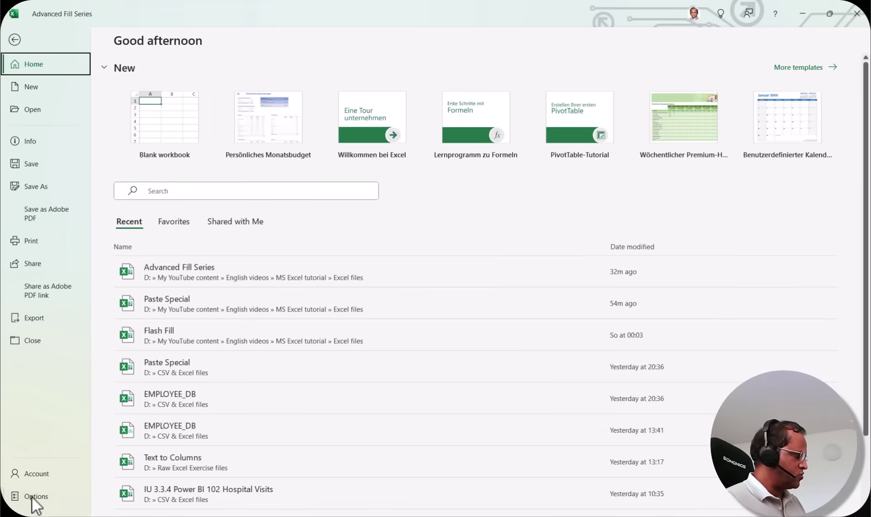
{"action": "left_click", "coordinate": [32, 497]}
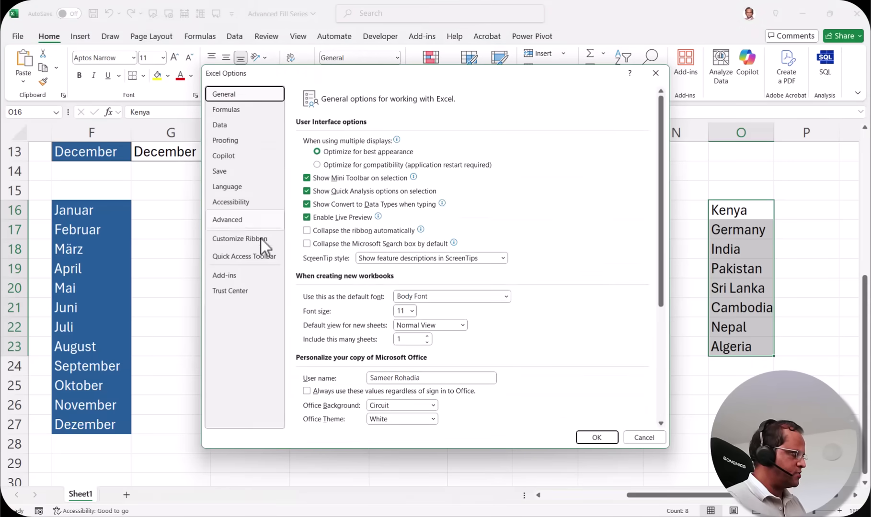
{"action": "left_click", "coordinate": [247, 222]}
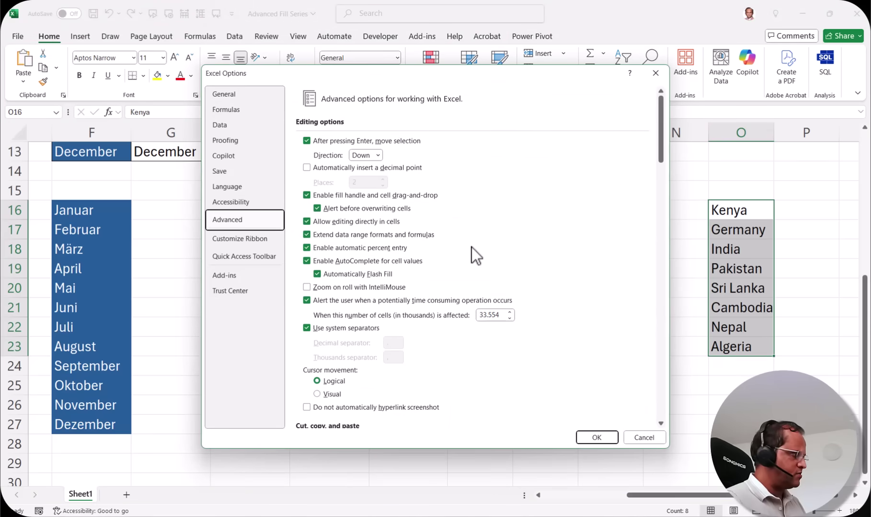
{"action": "left_click_drag", "start_coordinate": [663, 104], "coordinate": [661, 363]}
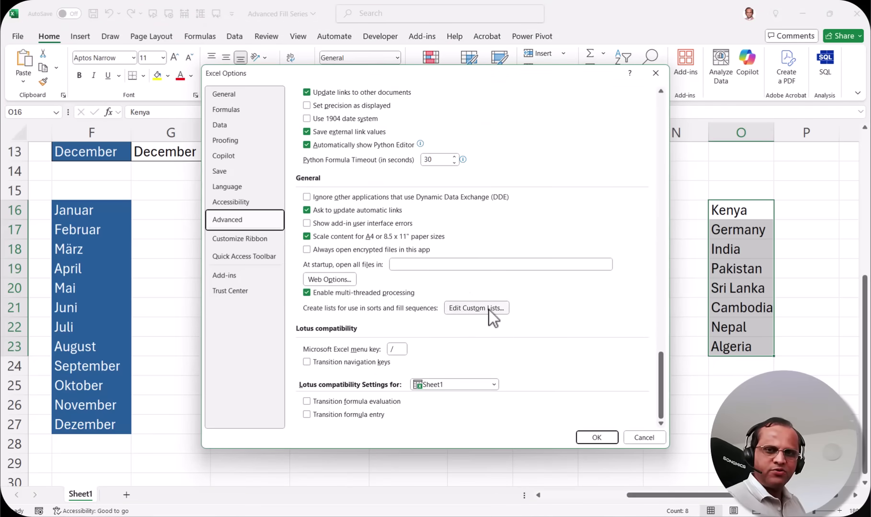
{"action": "left_click", "coordinate": [473, 310]}
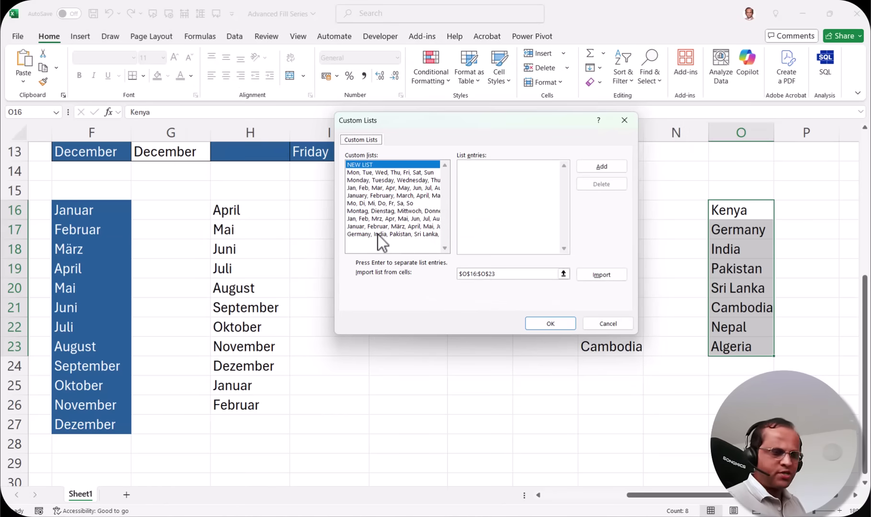
Step: Delete the Germany-first country list, confirm, and close both options dialogs
{"action": "left_click", "coordinate": [365, 236]}
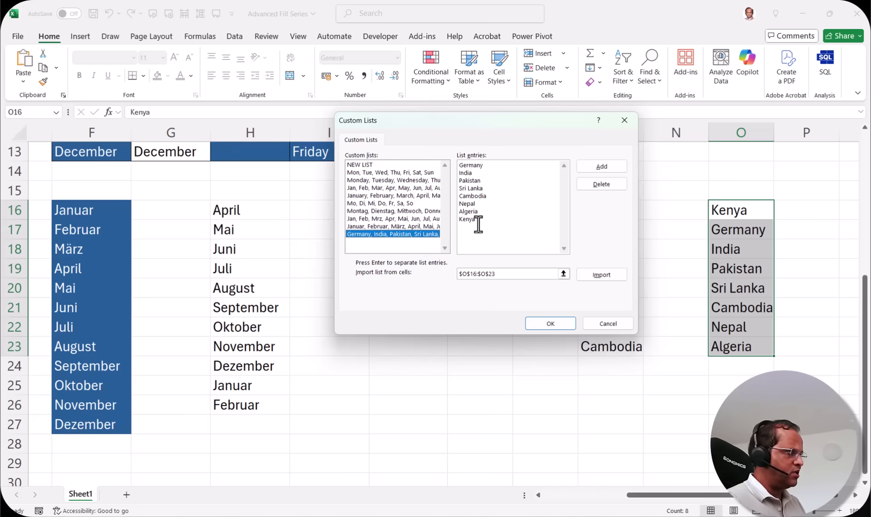
{"action": "left_click", "coordinate": [598, 186]}
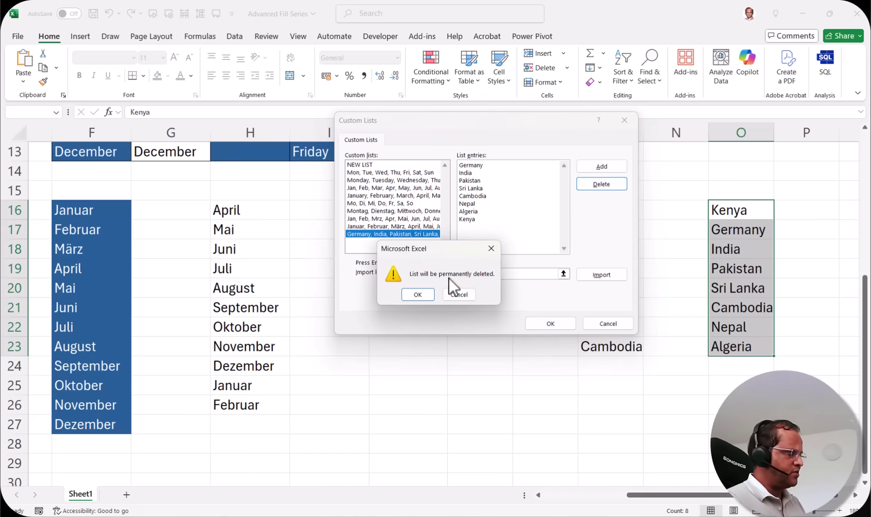
{"action": "left_click", "coordinate": [417, 295]}
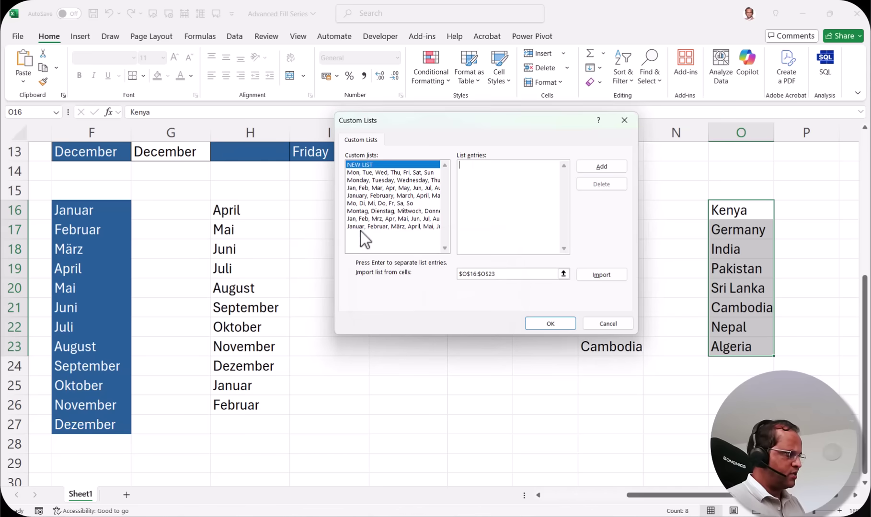
{"action": "left_click", "coordinate": [546, 325]}
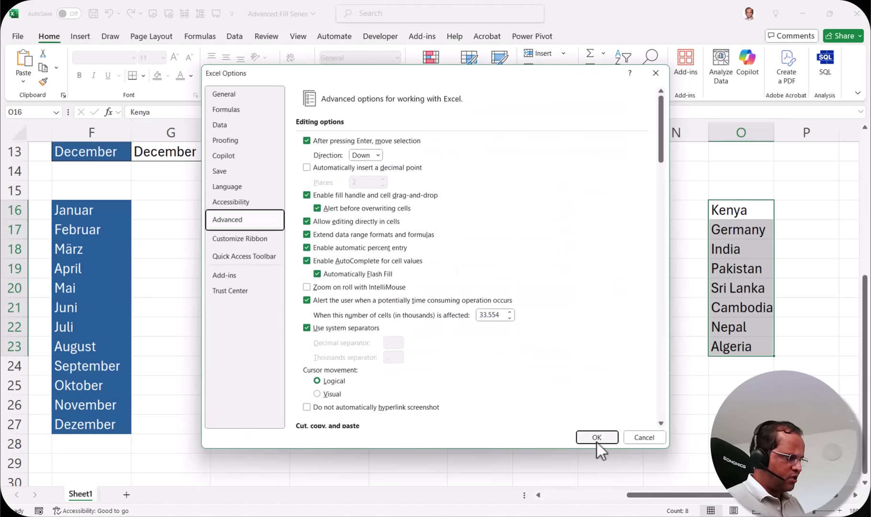
{"action": "left_click", "coordinate": [597, 441]}
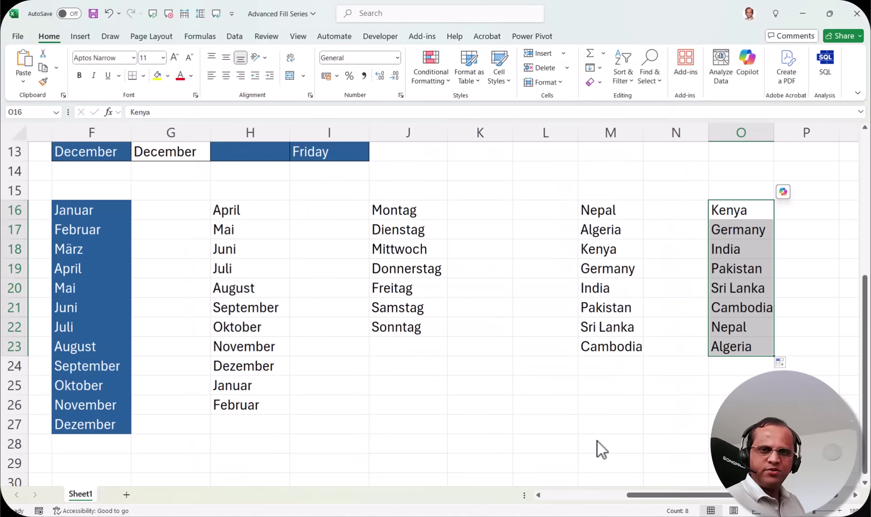
Step: Enter India in L27 and repeat it down to L33
{"action": "left_click_drag", "start_coordinate": [604, 204], "coordinate": [610, 345]}
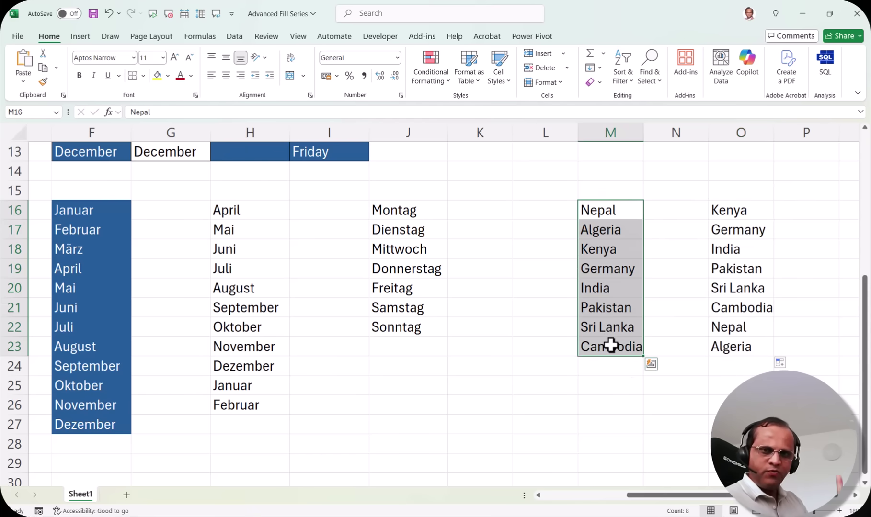
{"action": "scroll", "coordinate": [611, 345], "scroll_direction": "down", "scroll_amount": 2}
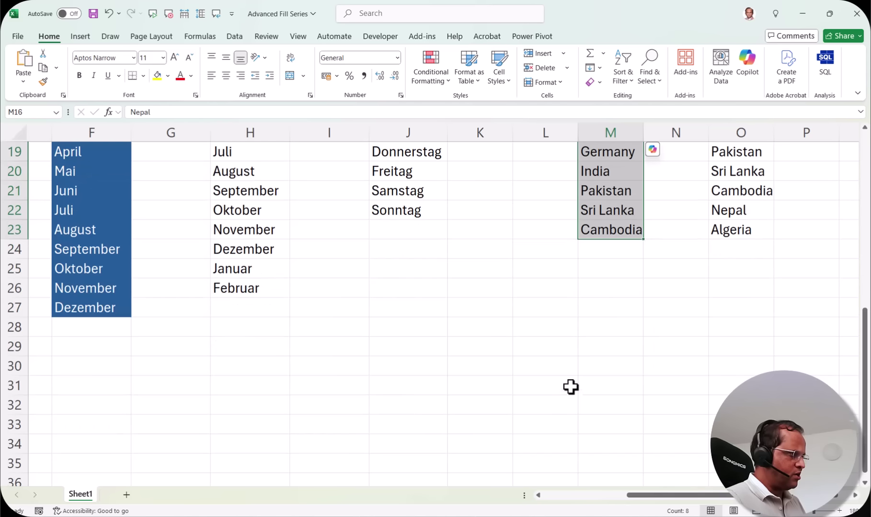
{"action": "left_click", "coordinate": [538, 310]}
{"action": "type", "text": "India"}
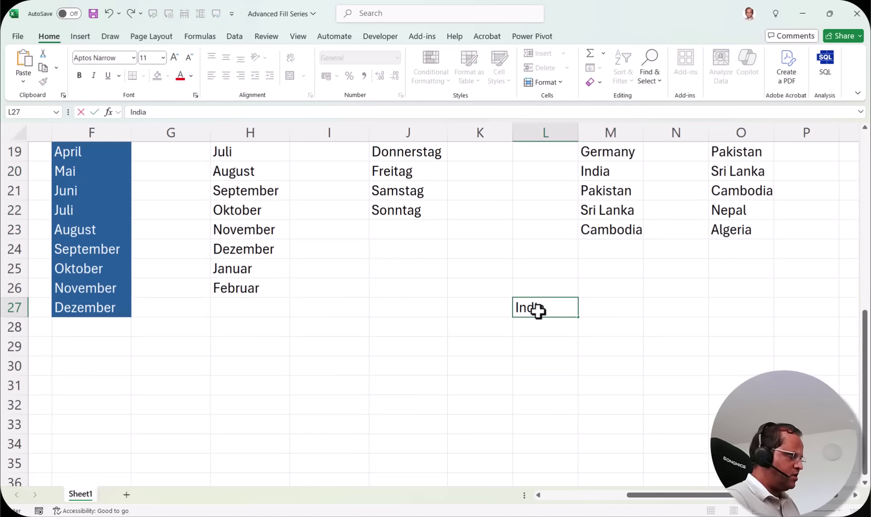
{"action": "key", "text": "ctrl+Return"}
{"action": "left_click_drag", "start_coordinate": [579, 317], "coordinate": [578, 433]}
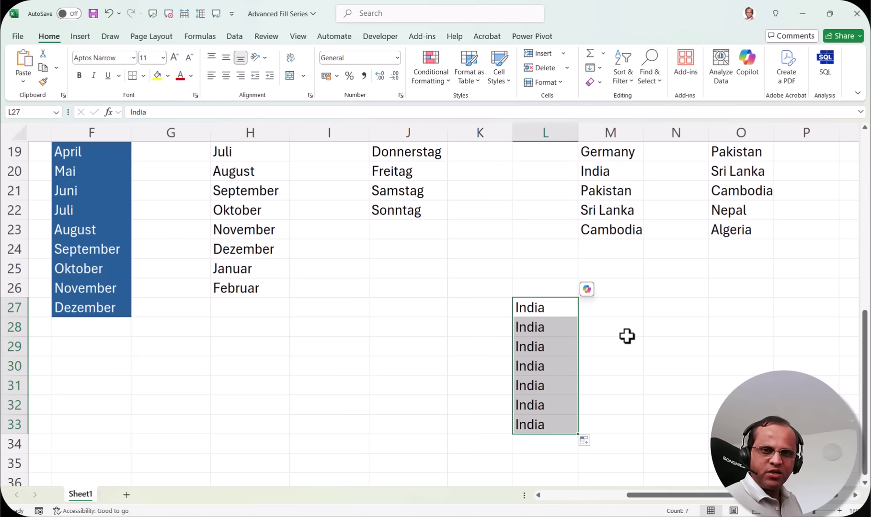
{"action": "left_click_drag", "start_coordinate": [639, 496], "coordinate": [556, 496]}
{"action": "scroll", "coordinate": [342, 350], "scroll_direction": "up", "scroll_amount": 6}
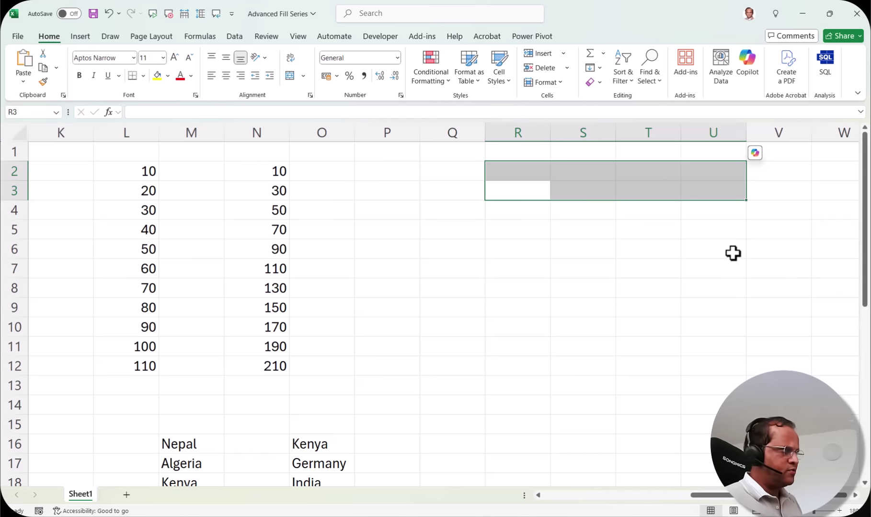
Step: Type Excel into R2 and use Fill Down to copy it through R11
{"action": "left_click", "coordinate": [527, 171]}
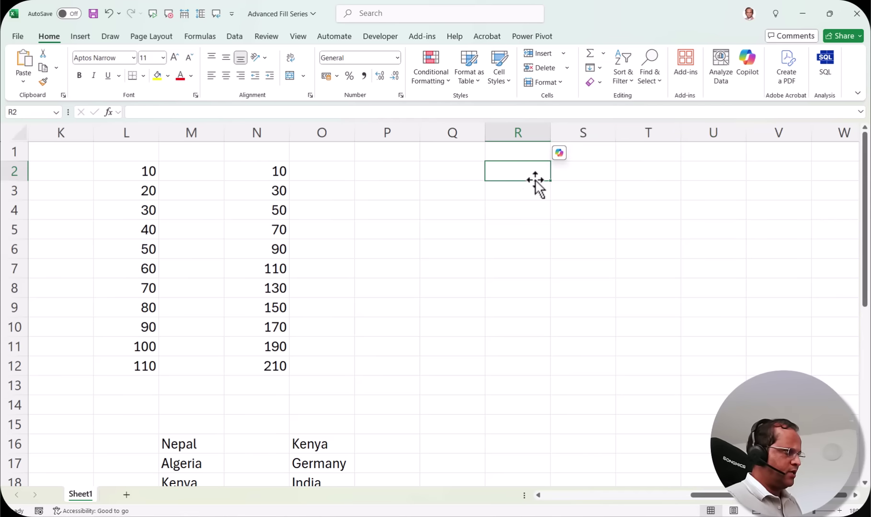
{"action": "left_click_drag", "start_coordinate": [550, 182], "coordinate": [544, 356]}
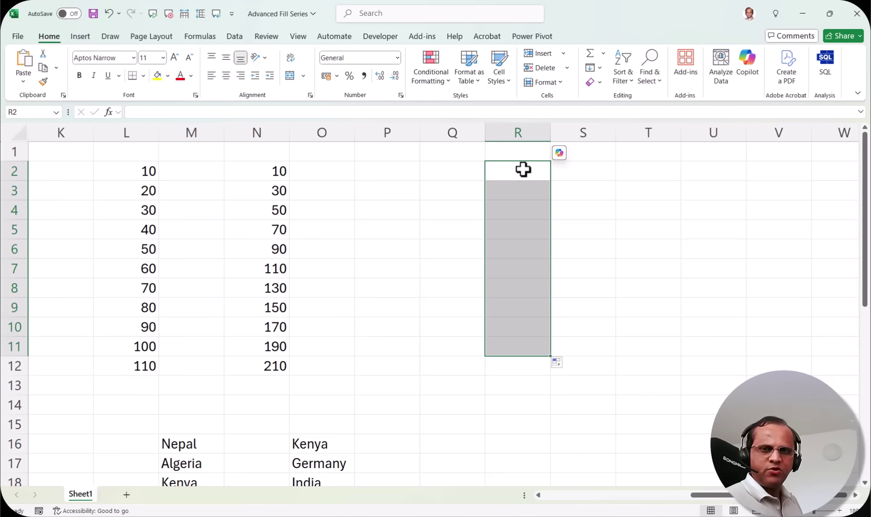
{"action": "type", "text": "Excel"}
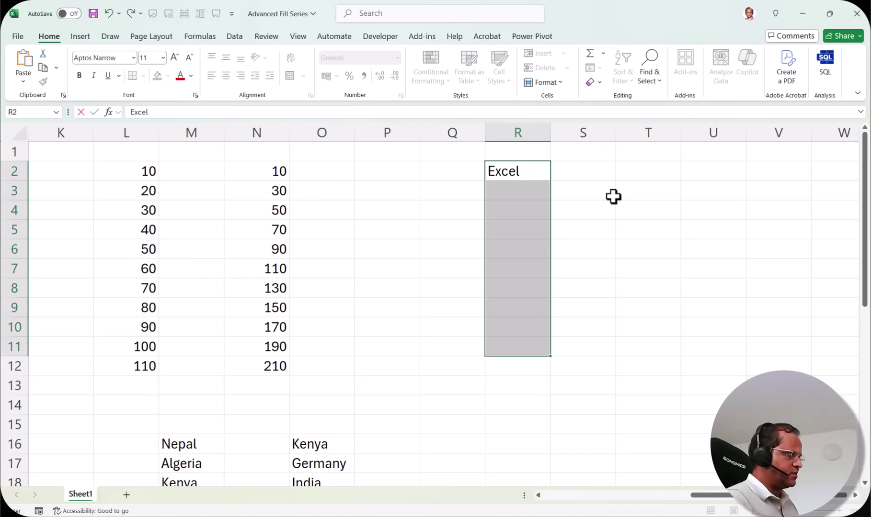
{"action": "key", "text": "Return"}
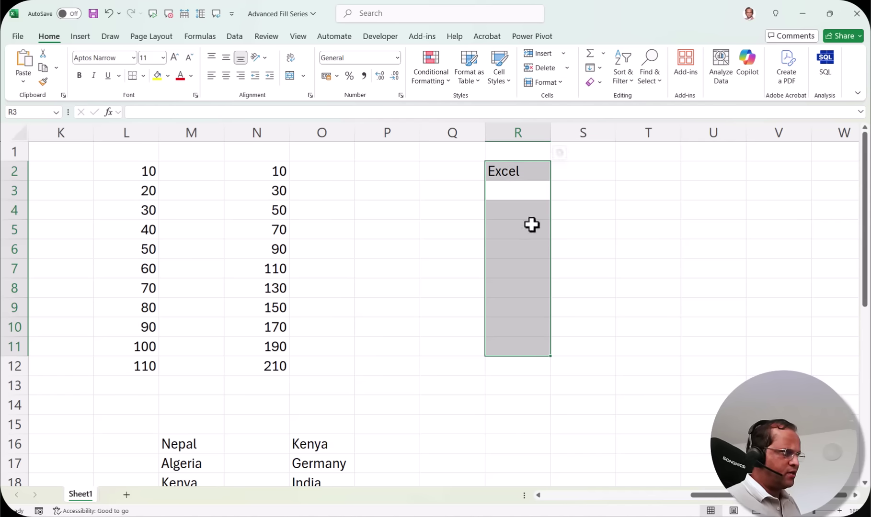
{"action": "left_click", "coordinate": [599, 70]}
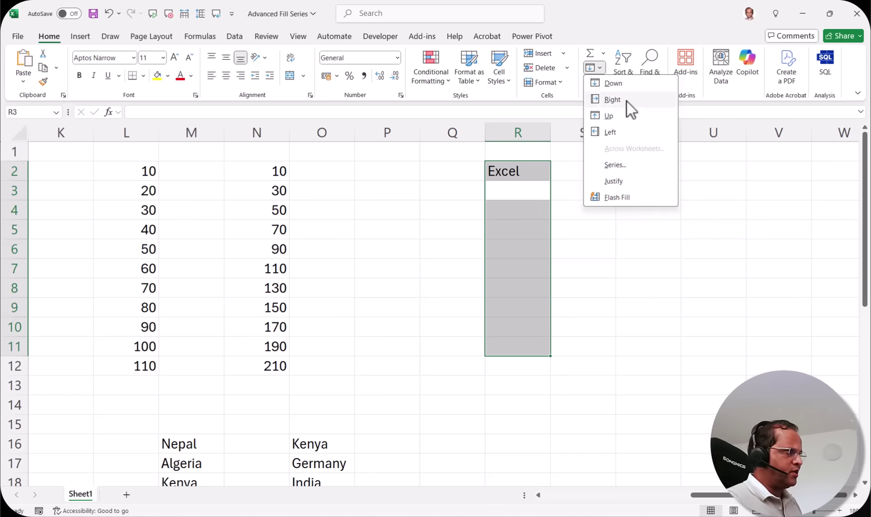
{"action": "left_click", "coordinate": [619, 86]}
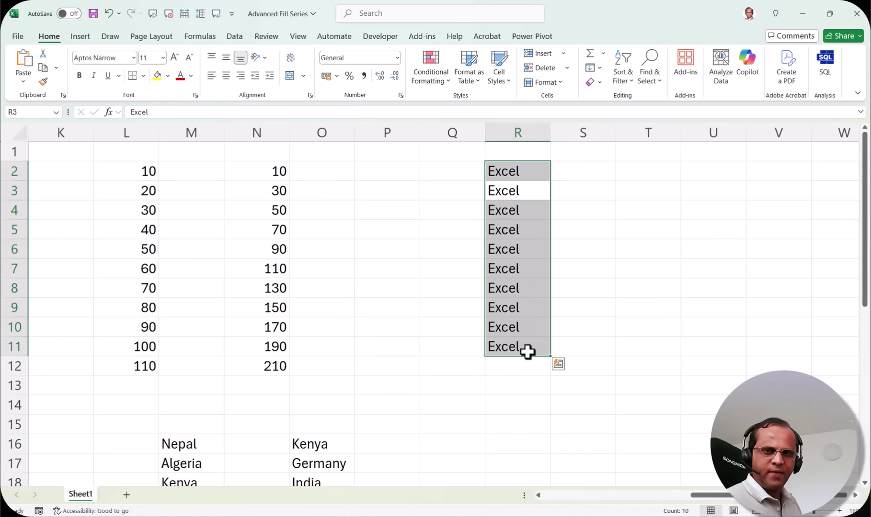
Step: Select R2:T11 and use Fill Right to copy Excel into columns S and T
{"action": "left_click", "coordinate": [550, 180]}
{"action": "key", "text": "shift+Right"}
{"action": "key", "text": "shift+Right"}
{"action": "key", "text": "shift+Down"}
{"action": "key", "text": "shift+Down"}
{"action": "key", "text": "shift+Down"}
{"action": "key", "text": "shift+Down"}
{"action": "key", "text": "shift+Down"}
{"action": "key", "text": "shift+Down"}
{"action": "key", "text": "shift+Down"}
{"action": "key", "text": "shift+Down"}
{"action": "key", "text": "shift+Down"}
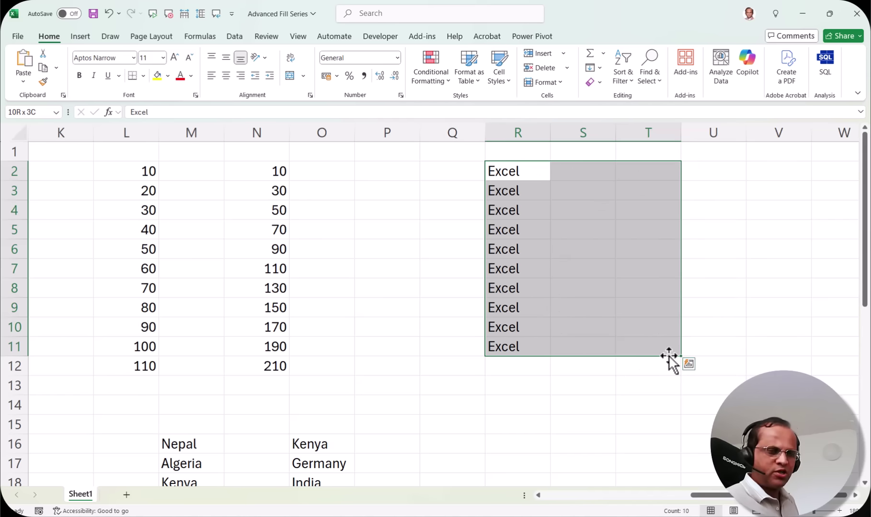
{"action": "left_click", "coordinate": [599, 68]}
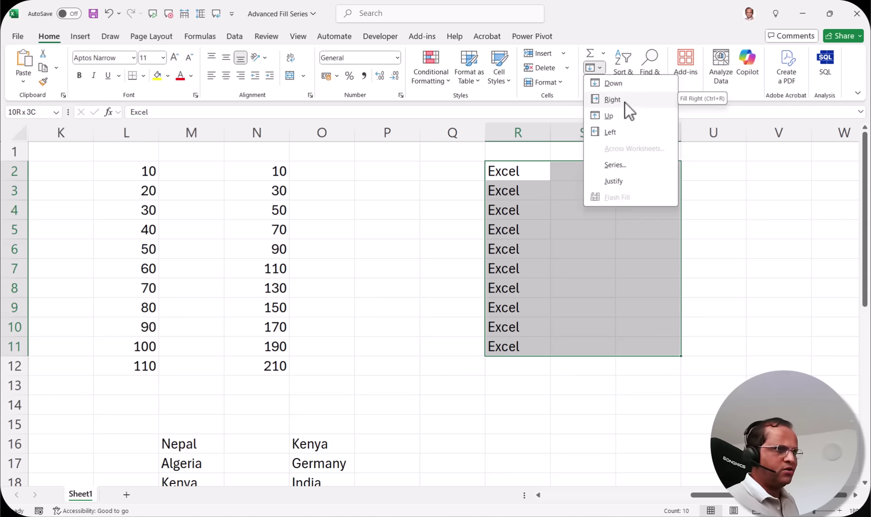
{"action": "left_click", "coordinate": [627, 99]}
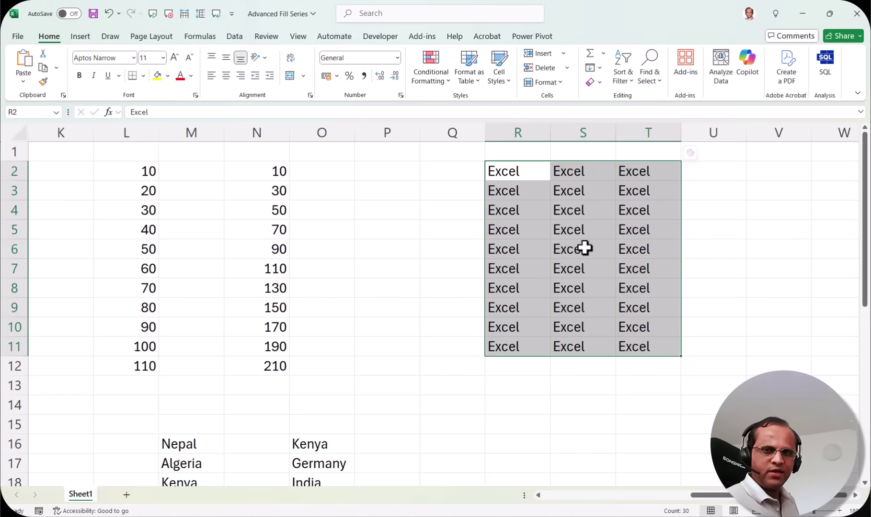
{"action": "left_click", "coordinate": [599, 68]}
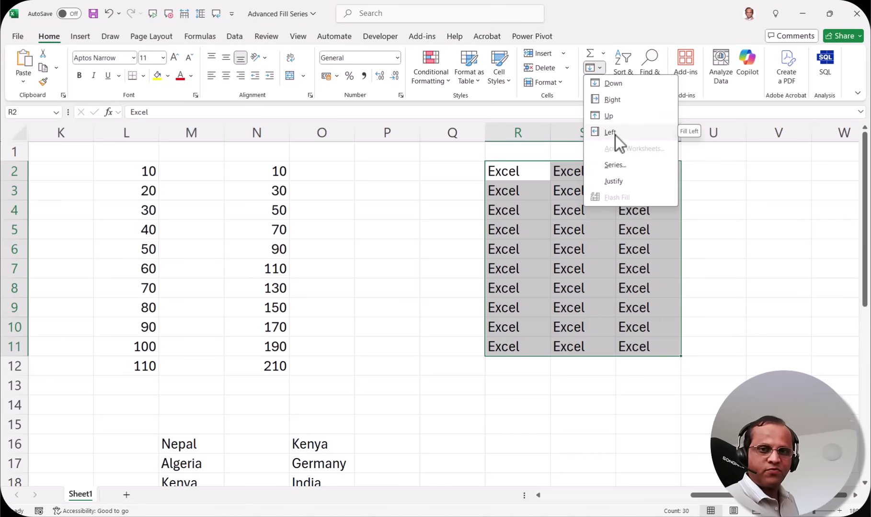
{"action": "left_click", "coordinate": [654, 267]}
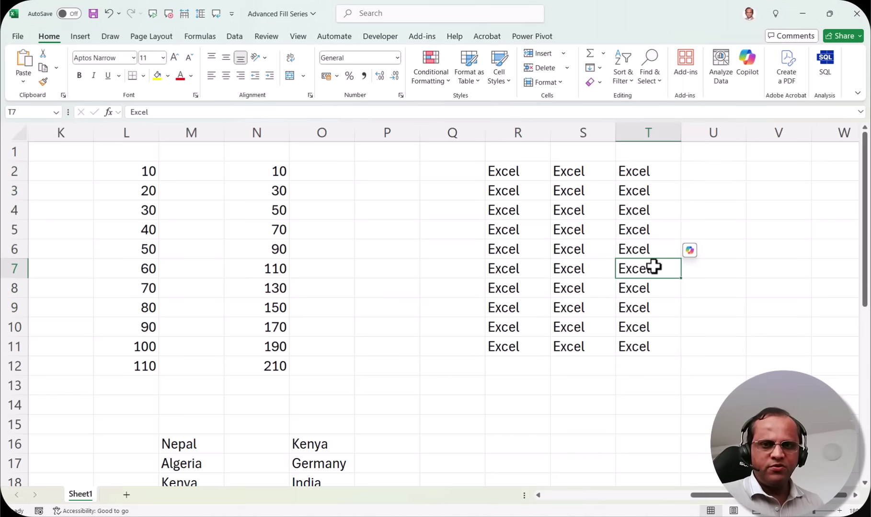